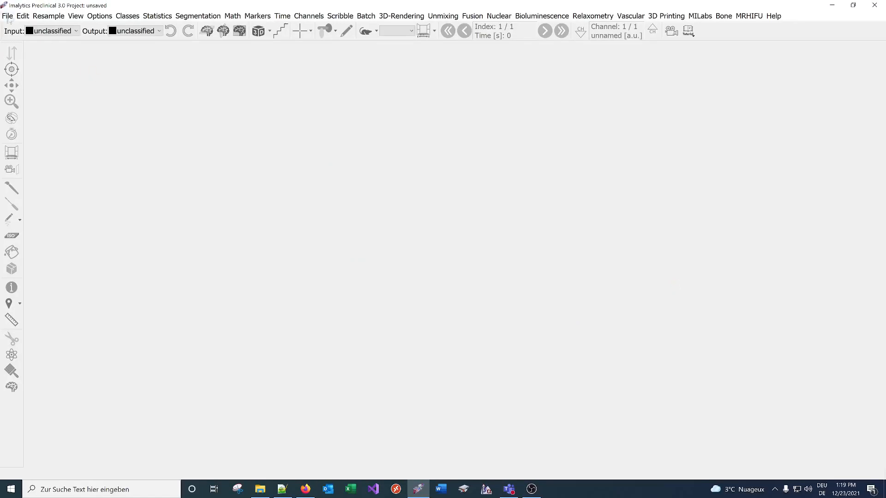
- Load CT_20211130_120750.VOX from the CT_20211130_120750 folder as the underlay
left_click(8, 17)
mouse_move(46, 38)
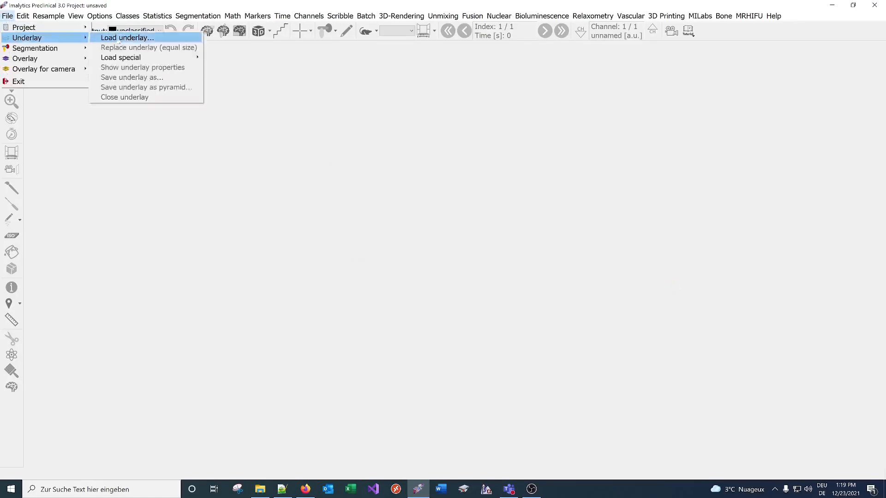
left_click(119, 39)
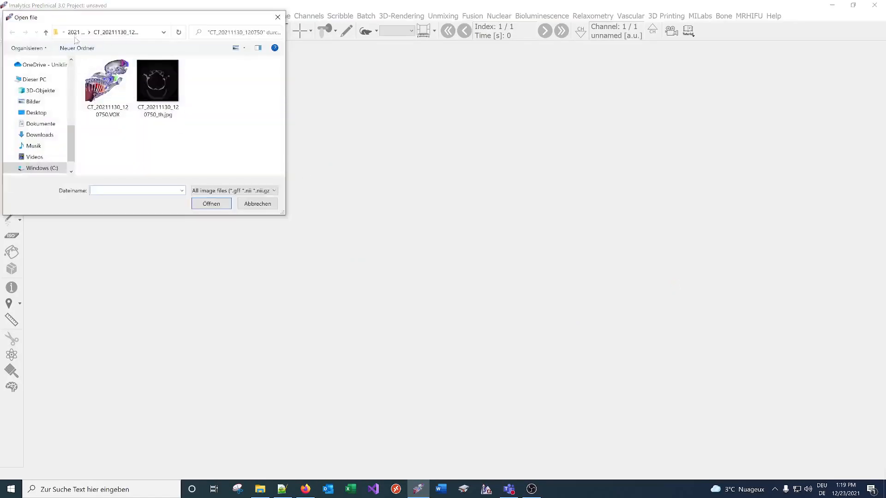
left_click(74, 32)
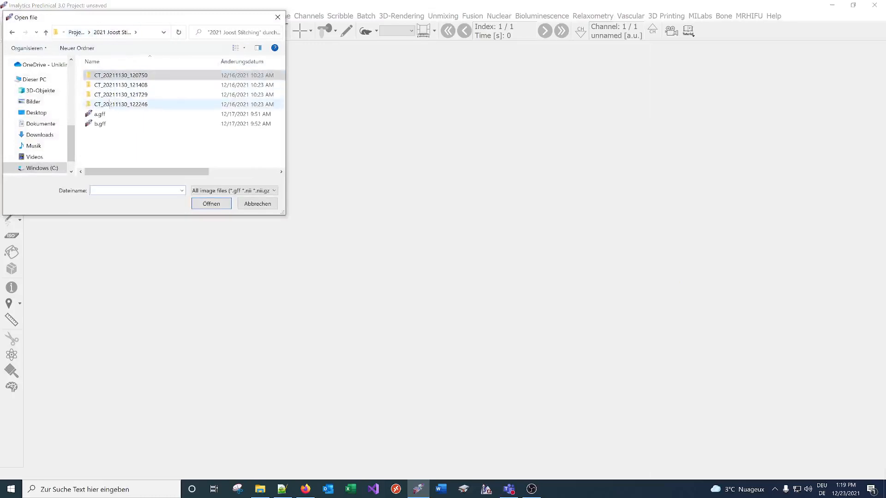
double_click(109, 76)
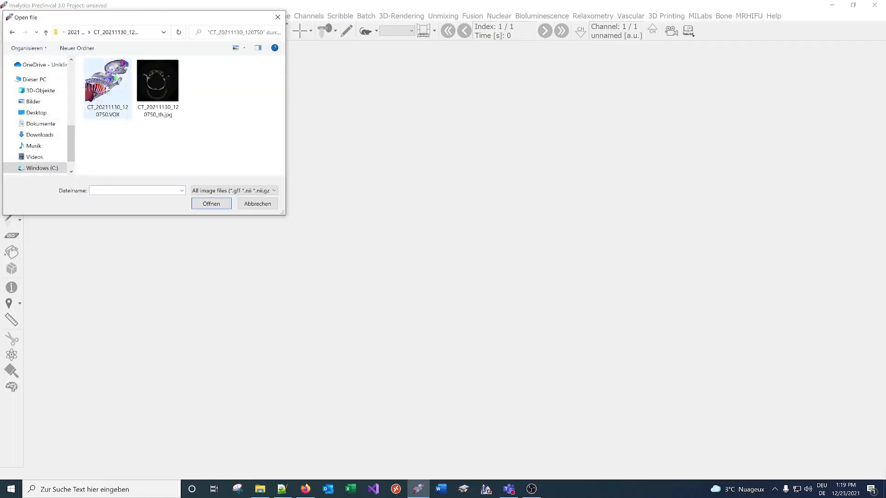
double_click(110, 83)
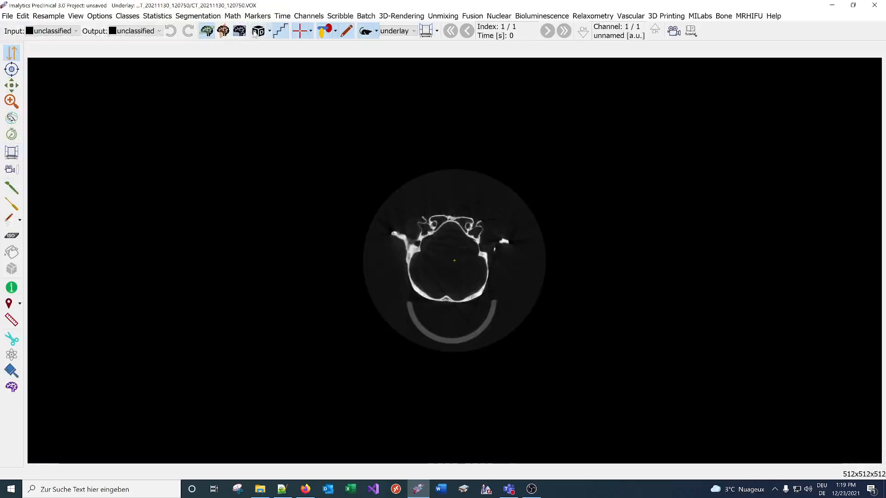
- Show the 3D rendering of the underlay beside the slice view and inspect the skull from the side
left_click(257, 31)
left_click_drag(647, 353, 743, 306)
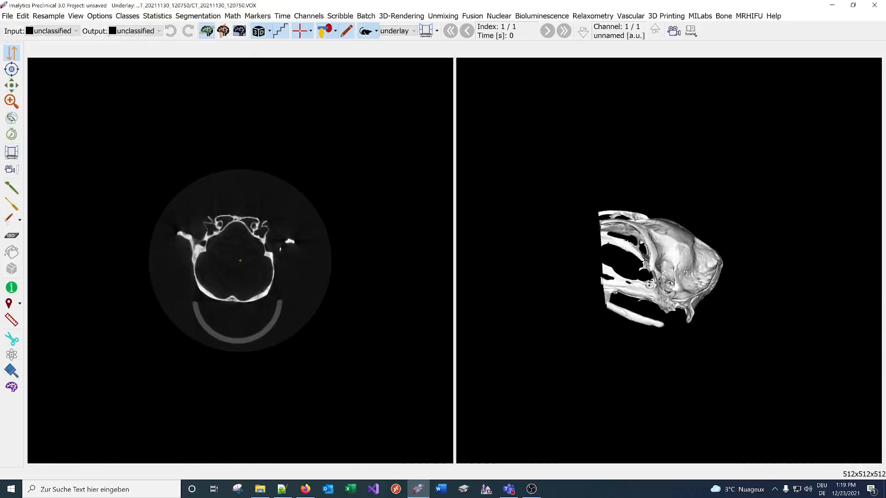
scroll(657, 249, "down", 3)
scroll(656, 249, "up", 5)
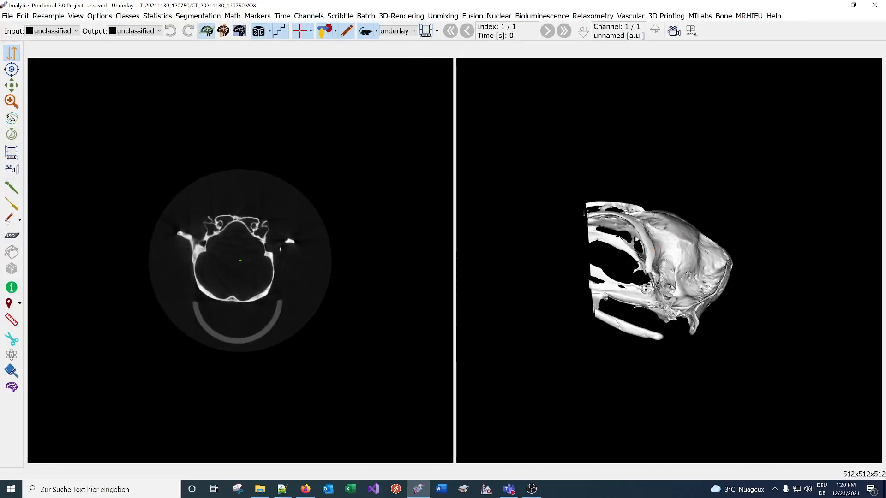
- Load CT_20211130_121408.VOX from the CT_20211130_121408 folder as the overlay
left_click(4, 16)
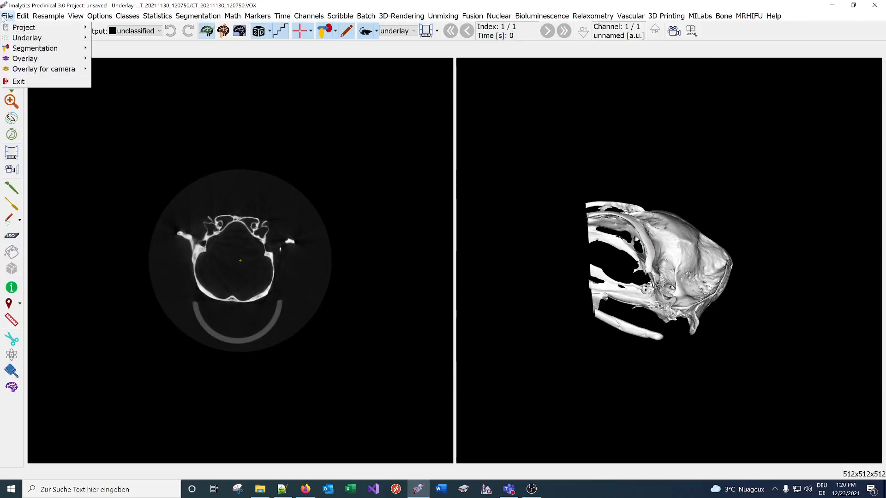
mouse_move(34, 62)
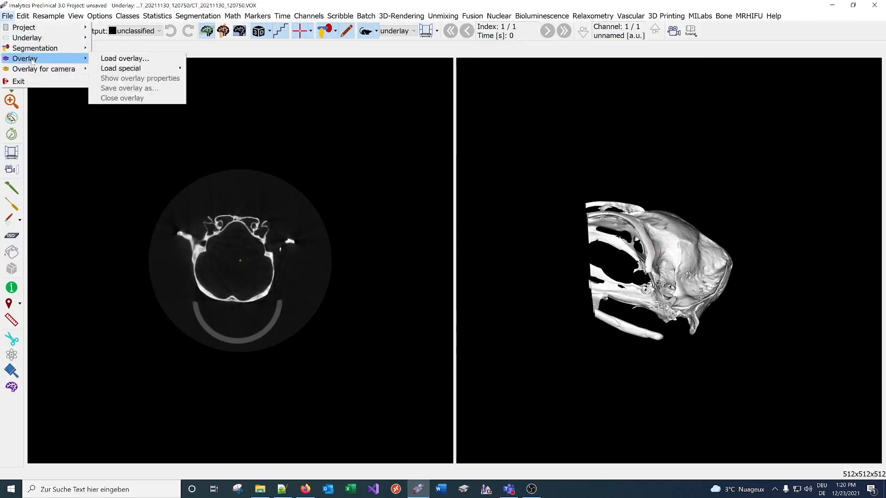
left_click(105, 63)
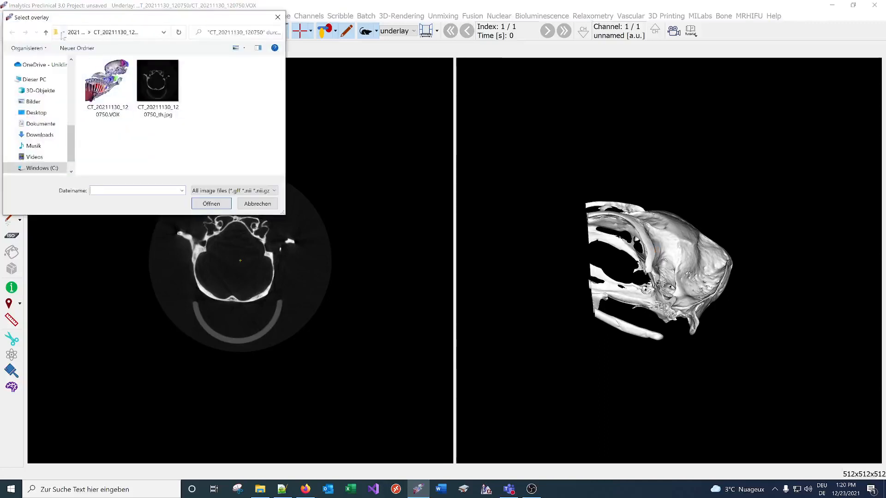
left_click(75, 33)
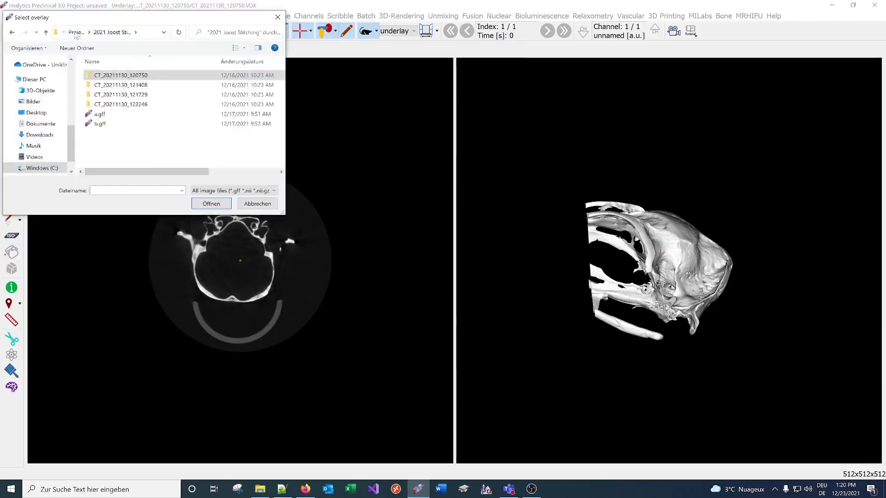
double_click(124, 86)
double_click(107, 87)
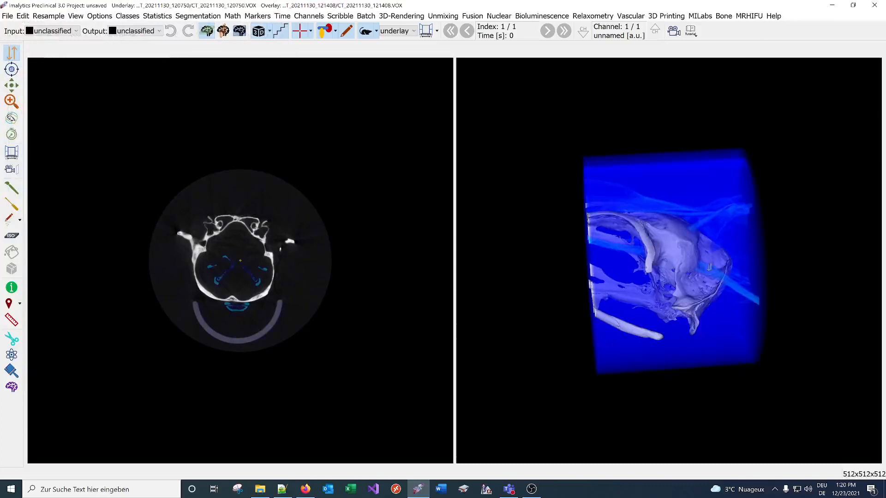
- Switch the overlay's 3D display mode to Iso rendering
left_click_drag(654, 312, 646, 257)
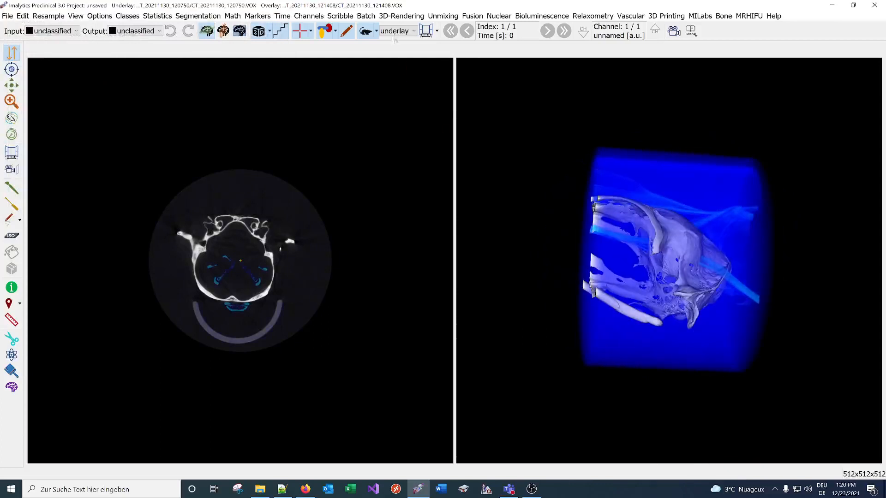
left_click(401, 16)
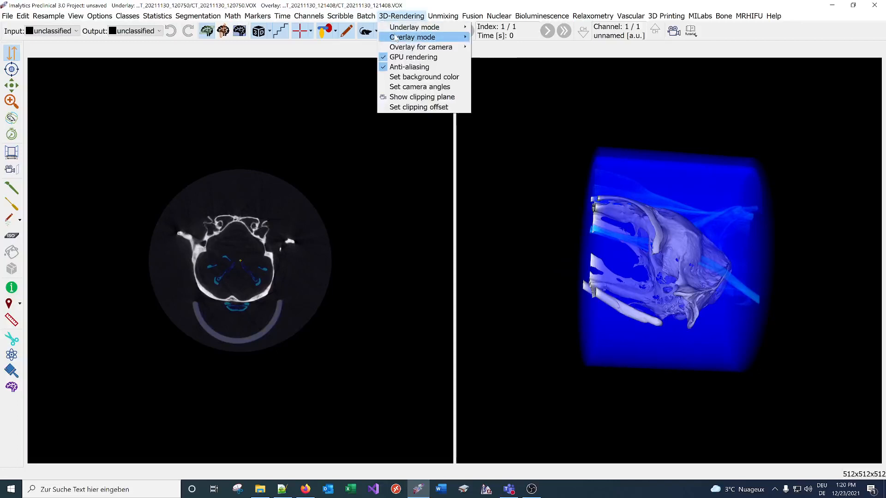
mouse_move(396, 37)
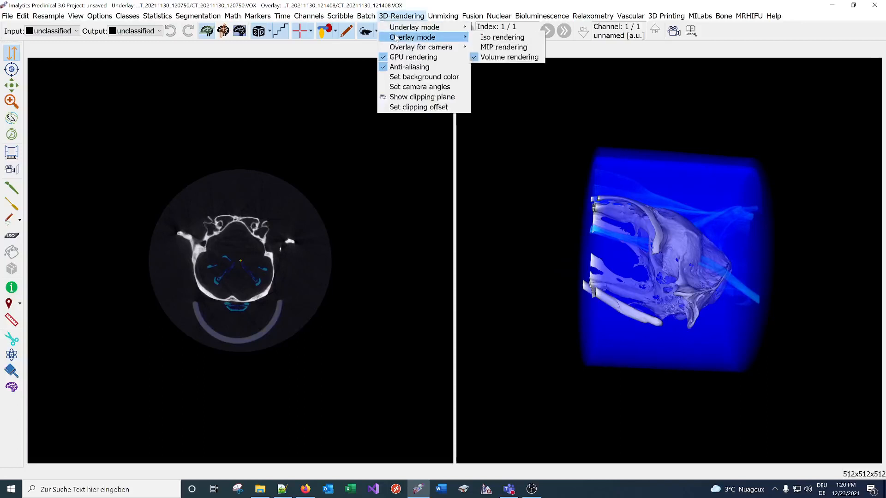
left_click(489, 38)
- Lower the overlay's maximum display intensity to about 8087, keeping the NIH color table
left_click(394, 30)
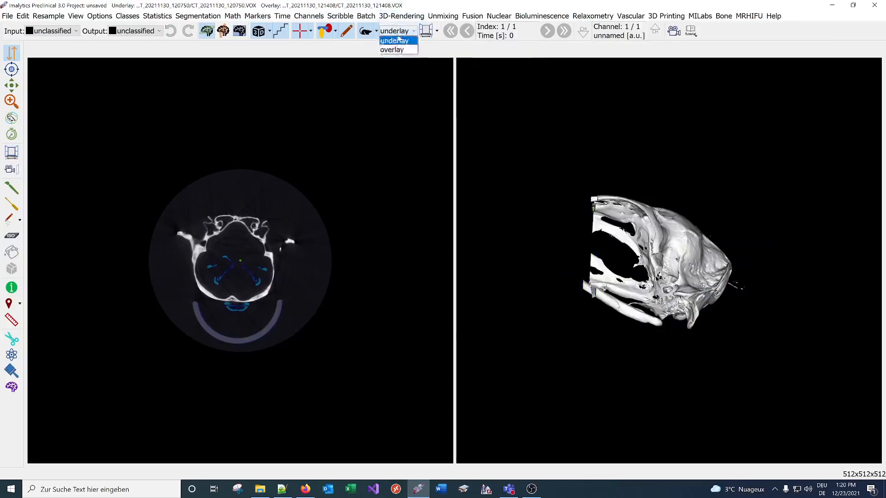
left_click(392, 49)
left_click(423, 33)
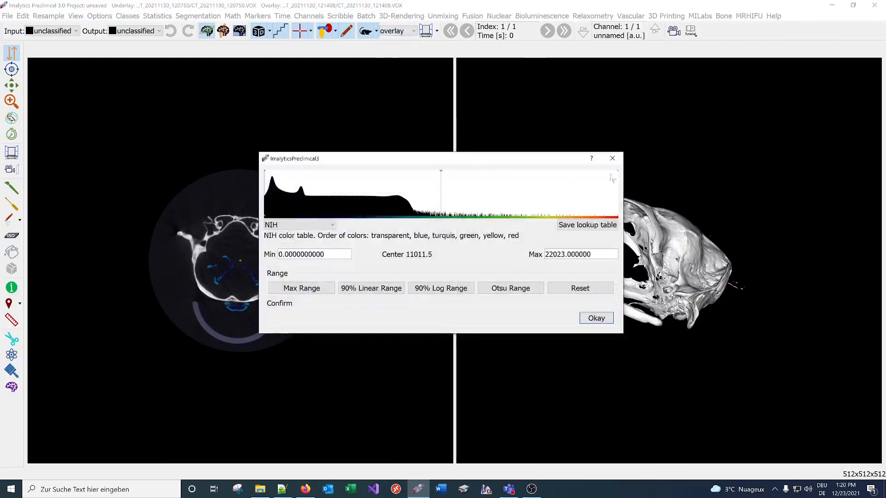
left_click_drag(612, 178, 395, 162)
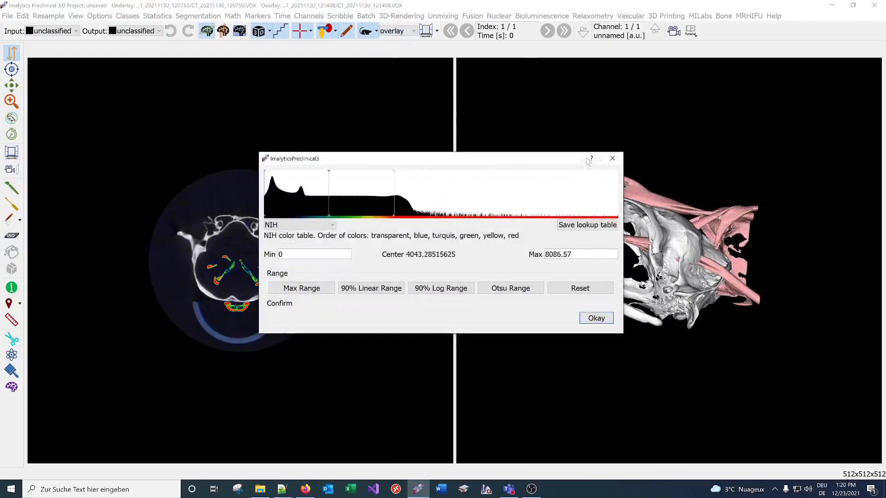
left_click(613, 158)
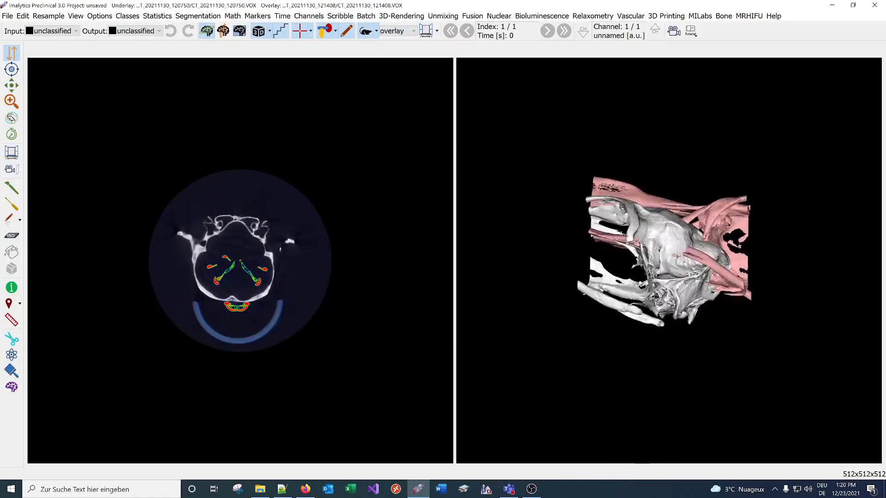
- Display all three orthogonal slice views alongside the 3D rendering
left_click(223, 32)
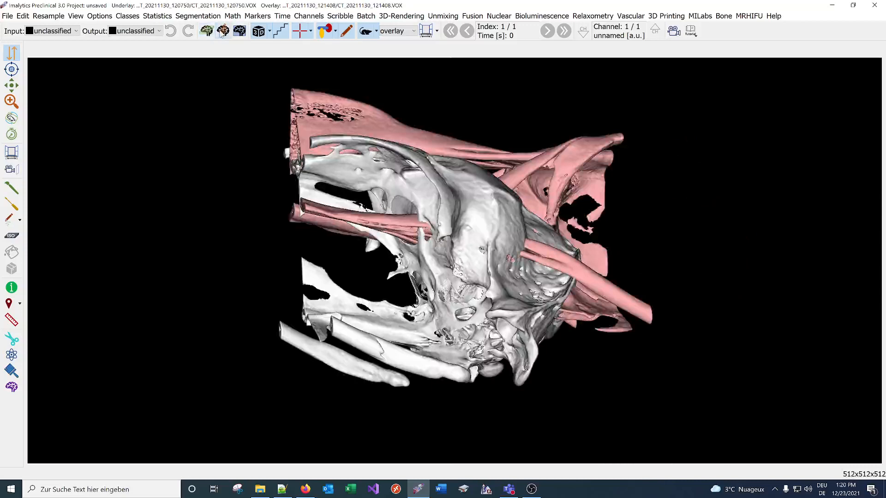
left_click(222, 34)
left_click(207, 33)
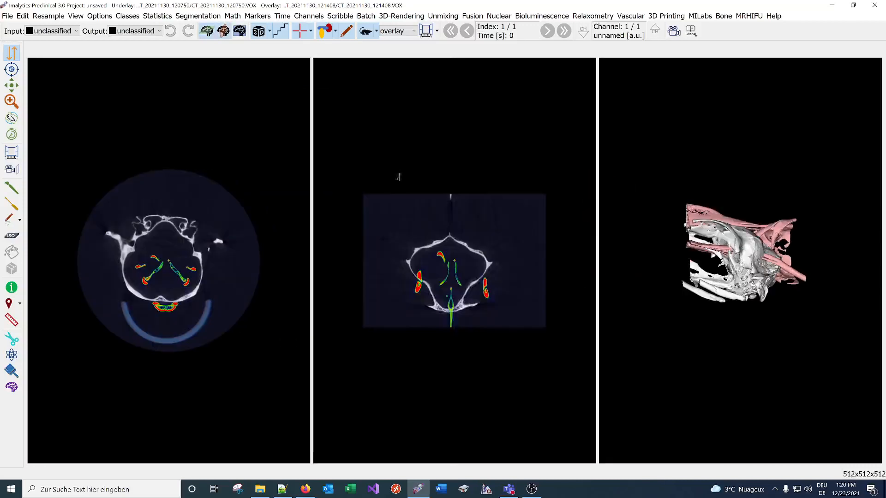
left_click(240, 32)
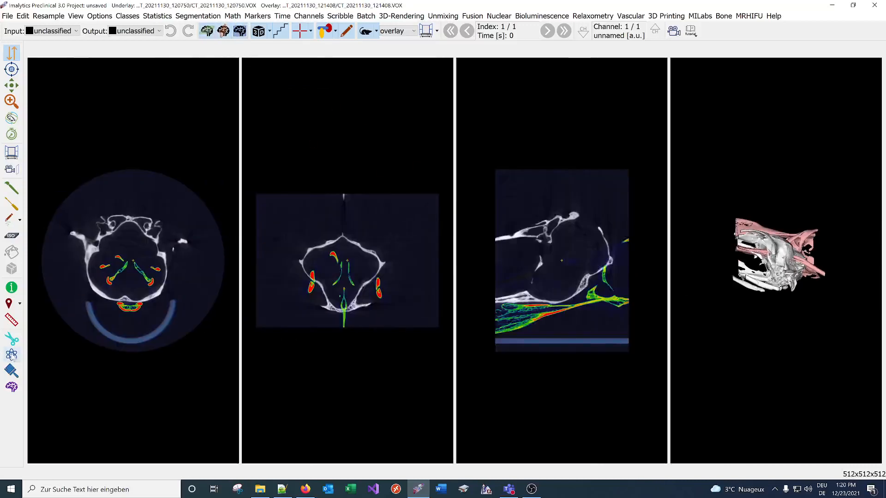
- Move the overlay along the body axis with the image fusion tool to line it up with the cut end of the skull
left_click(12, 355)
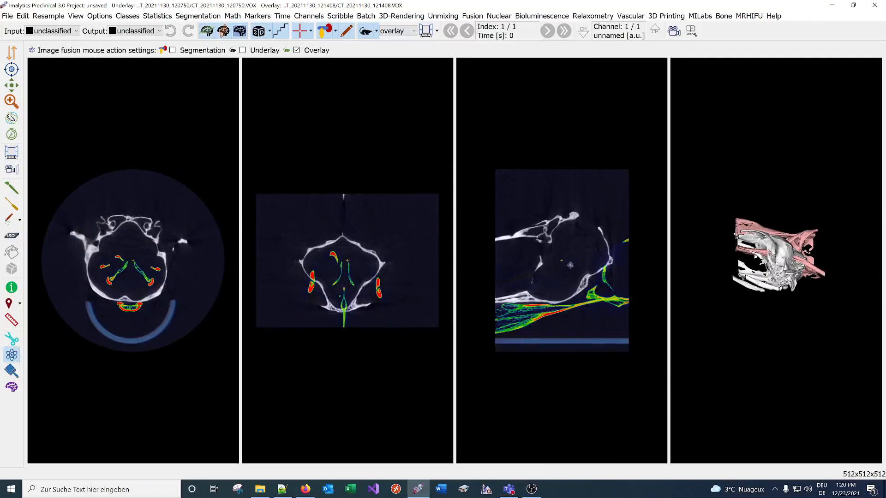
left_click_drag(551, 266, 430, 264)
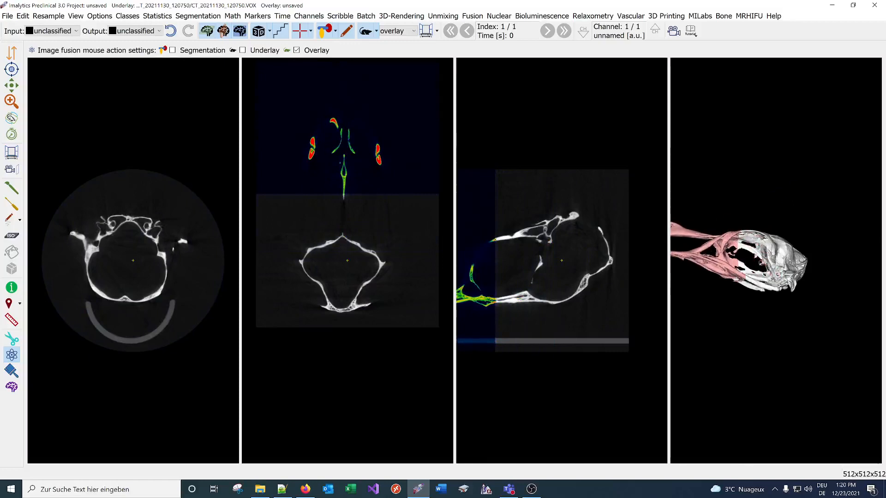
- Examine how well the overlay meets the underlay at the seam in the 3D rendering and the slice views
left_click_drag(762, 263, 731, 259)
scroll(781, 248, "up", 5)
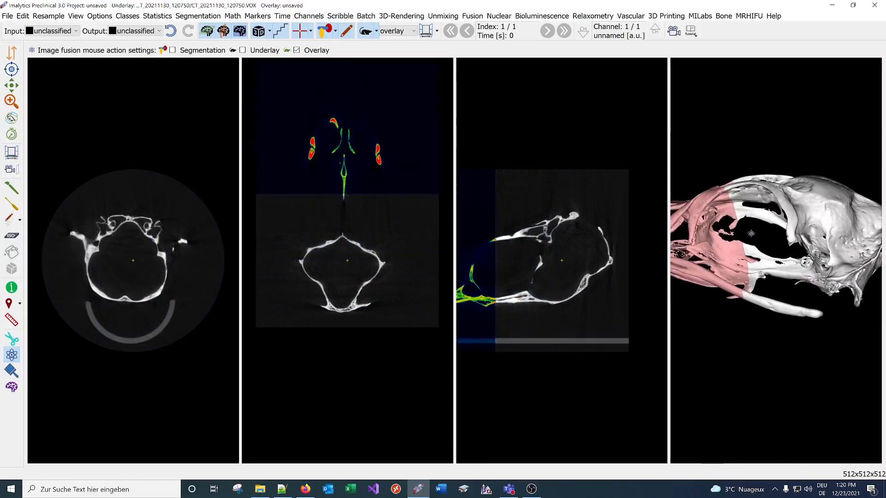
scroll(495, 251, "down", 1)
scroll(490, 238, "up", 2)
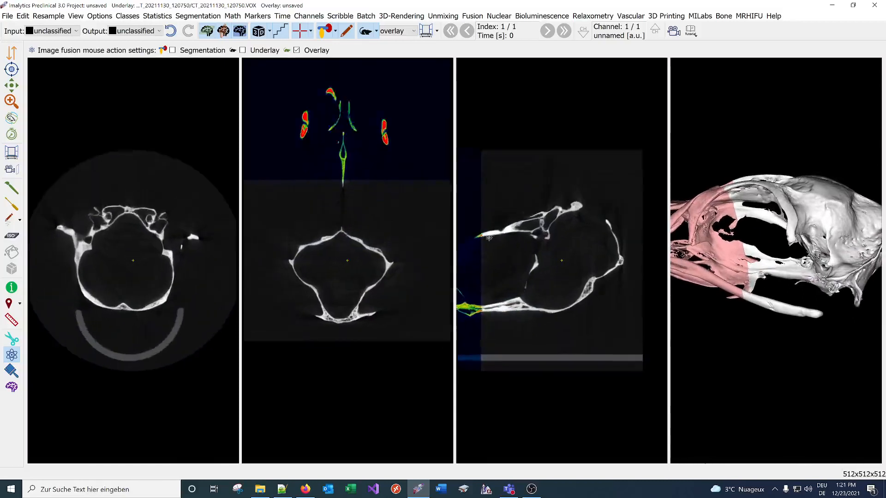
scroll(489, 238, "up", 2)
middle_click(479, 237)
middle_click(538, 249)
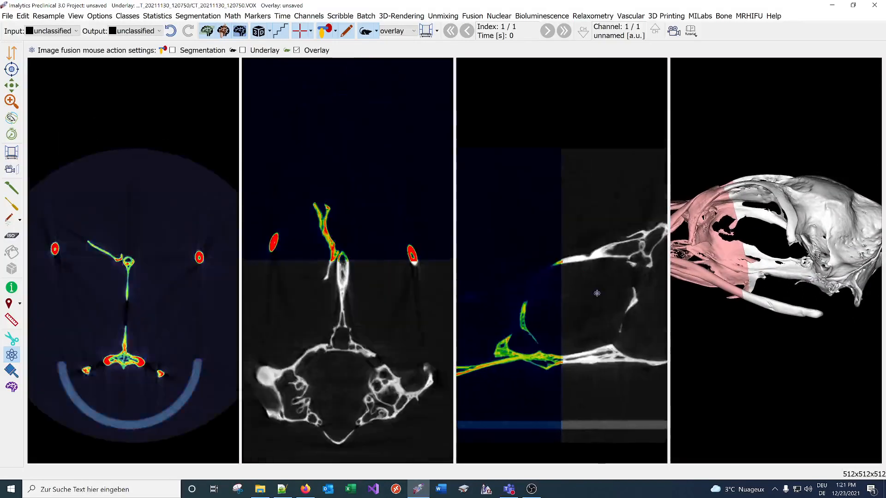
scroll(597, 293, "up", 2)
scroll(597, 292, "down", 5)
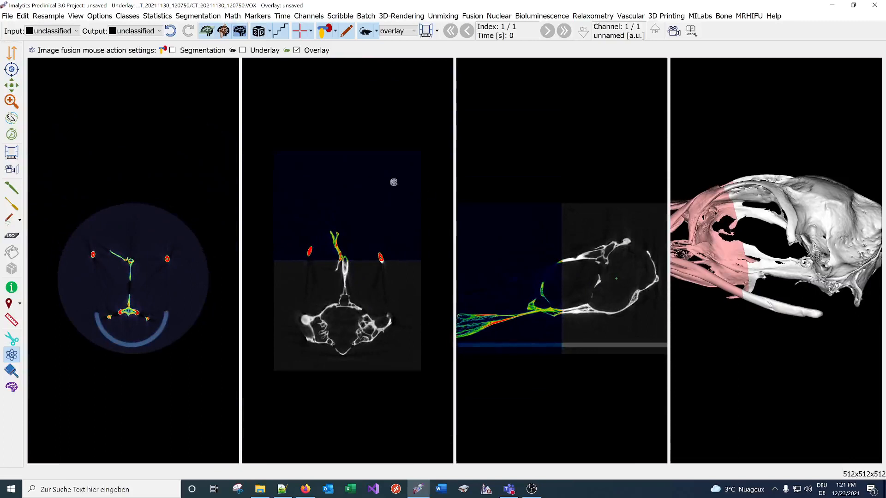
- Show the bounding box of the underlay and bring it fully into the slice views
left_click(312, 32)
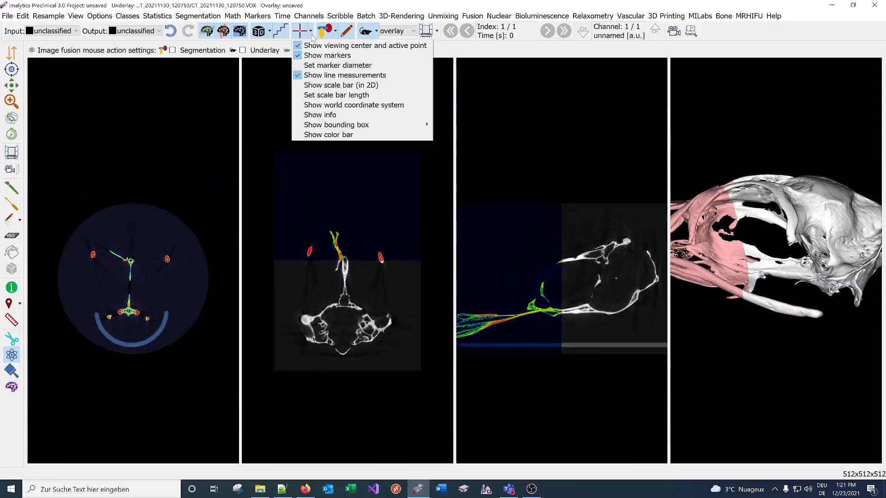
mouse_move(334, 125)
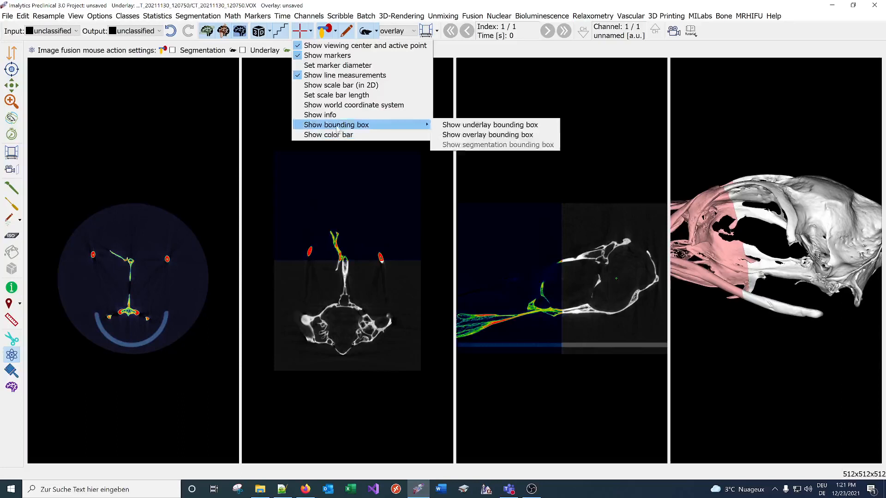
left_click(466, 124)
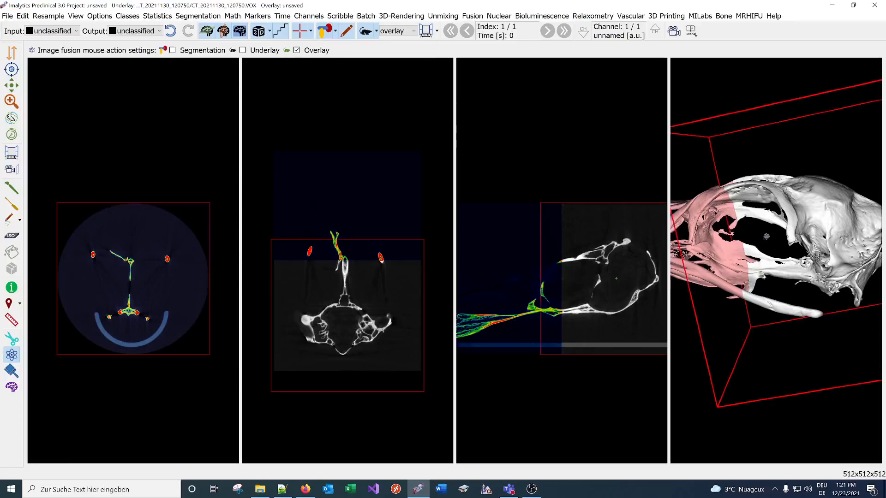
right_click_drag(658, 239, 606, 285)
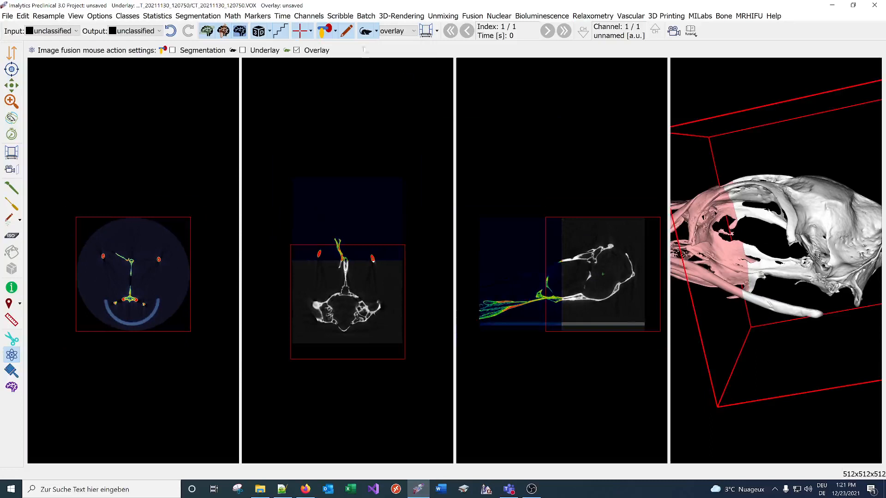
- Hide the overlay and inspect the underlay inside its bounding box in the 3D rendering
left_click(366, 31)
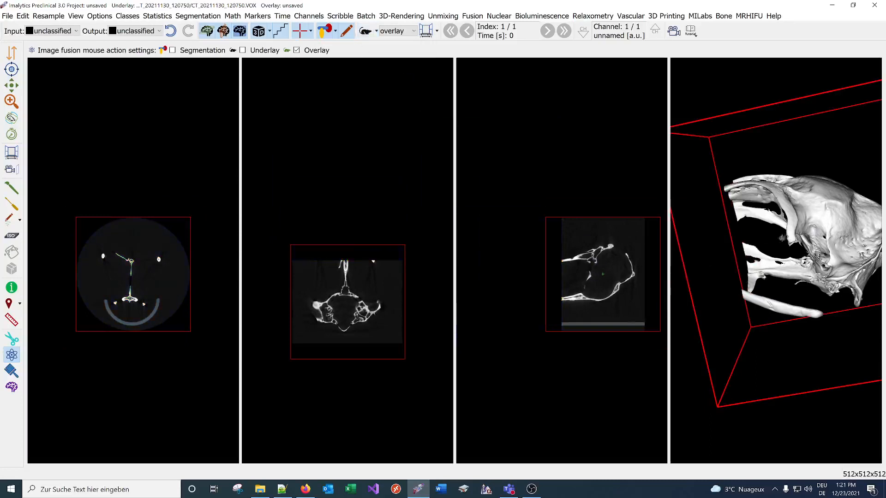
scroll(782, 238, "down", 6)
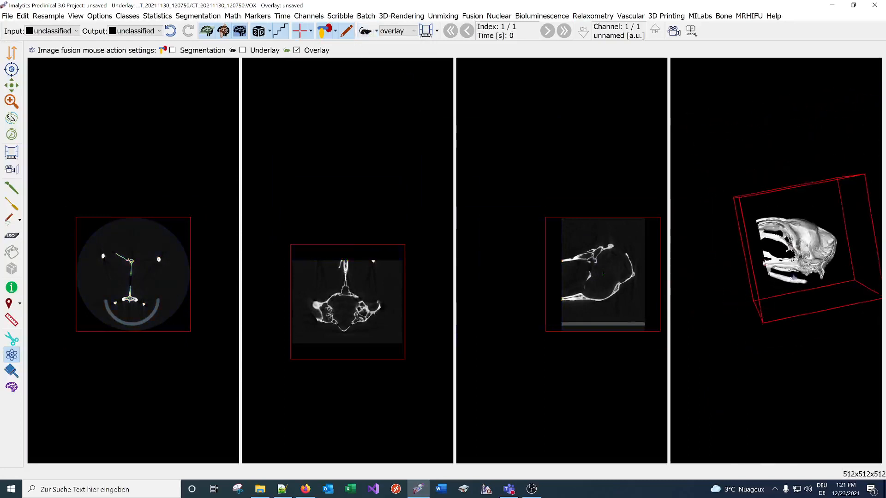
left_click_drag(786, 275, 763, 273)
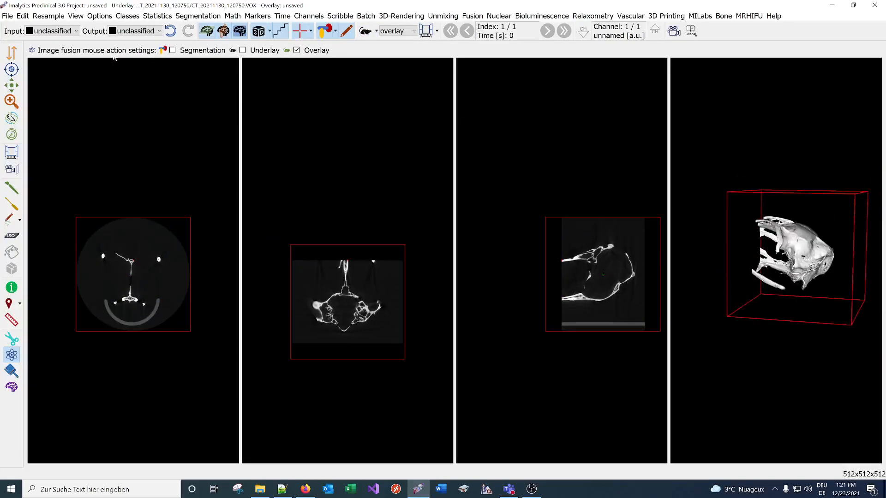
- Make the underlay the selected layer and crop away its zero borders
left_click(398, 31)
left_click(394, 52)
left_click(24, 16)
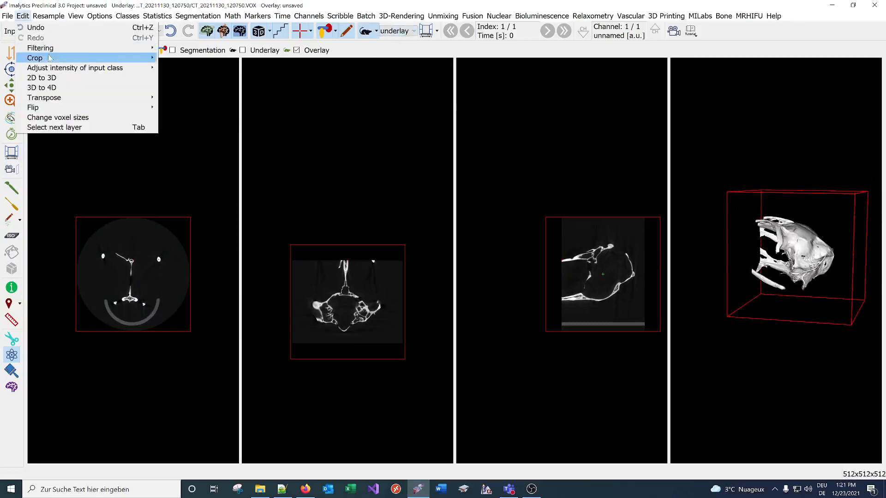
mouse_move(83, 58)
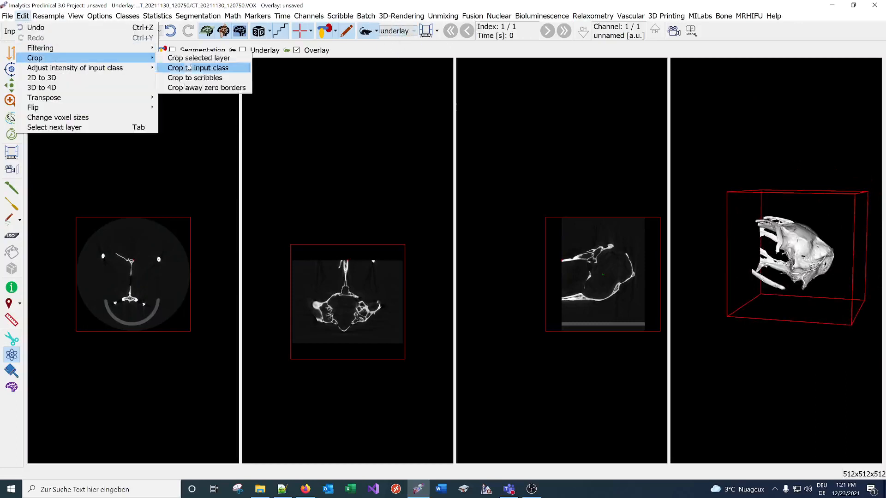
left_click(201, 88)
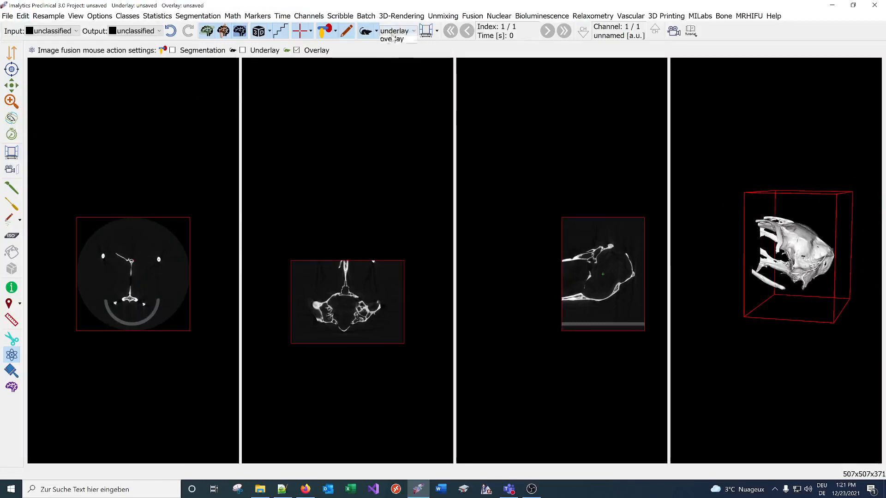
- Make the overlay the selected layer, display it again and show its bounding box
left_click(397, 31)
left_click(395, 42)
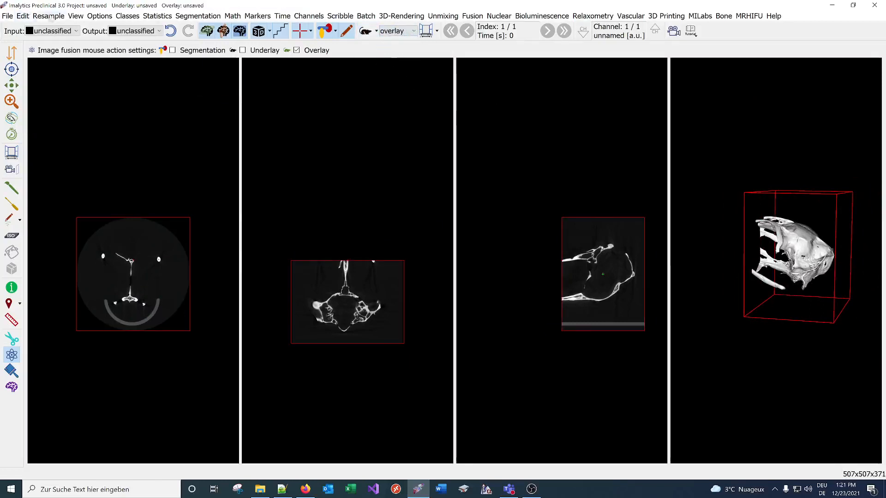
left_click(364, 33)
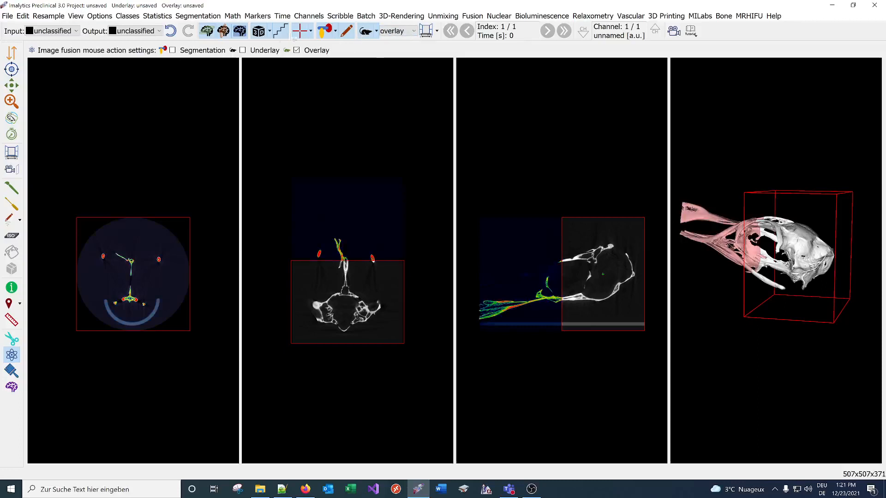
left_click(310, 32)
mouse_move(351, 125)
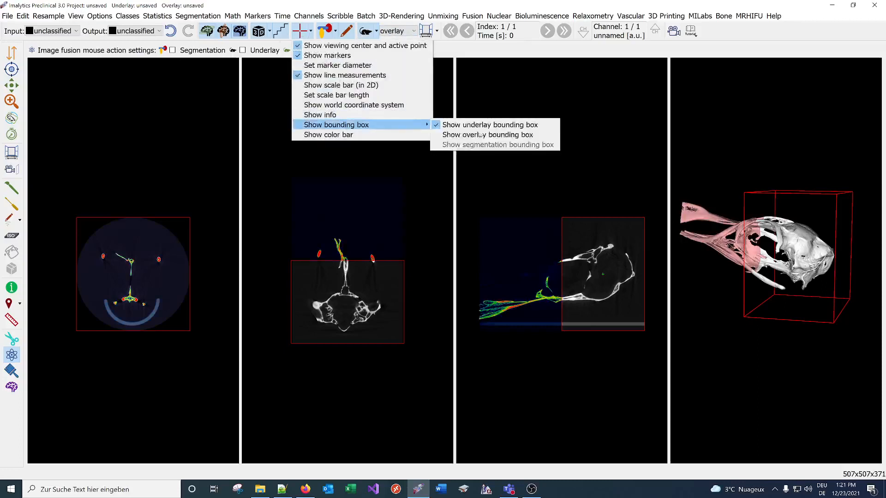
left_click(493, 135)
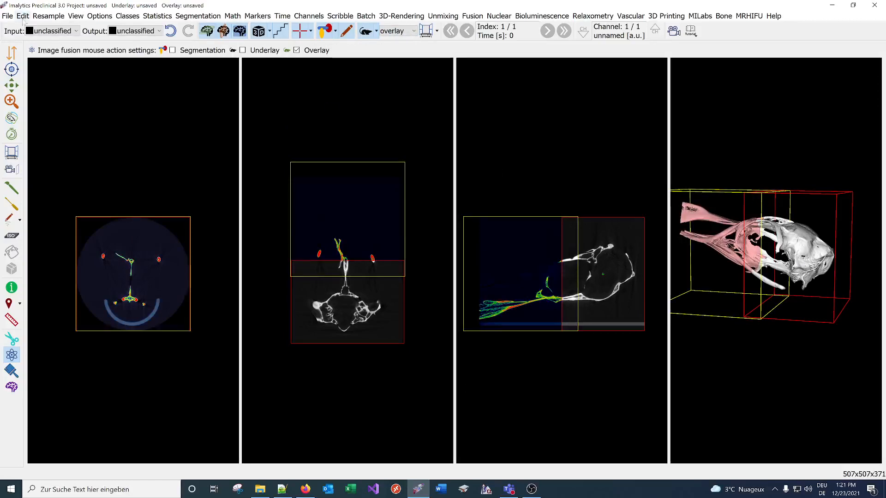
- Crop away the zero borders of the overlay
left_click(22, 16)
mouse_move(55, 59)
left_click(229, 87)
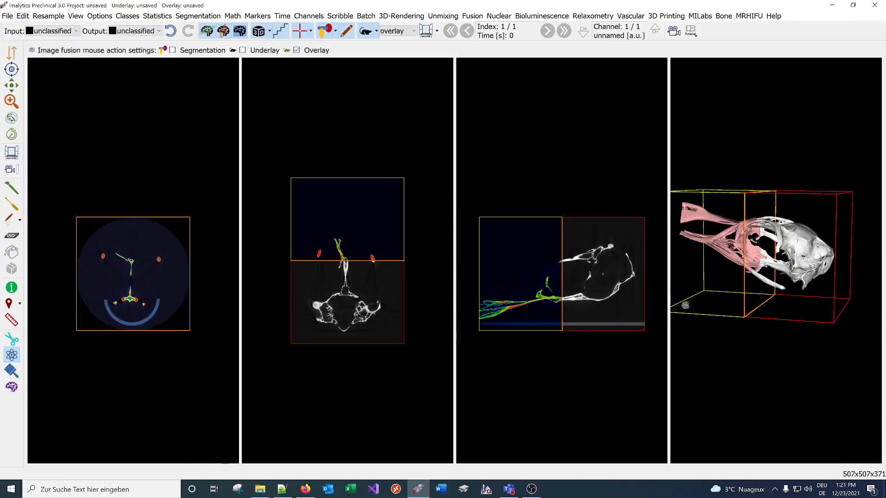
- Examine the seam between the cropped overlay and underlay in the 3D rendering and the slice views
left_click_drag(729, 299, 788, 372)
scroll(788, 372, "up", 5)
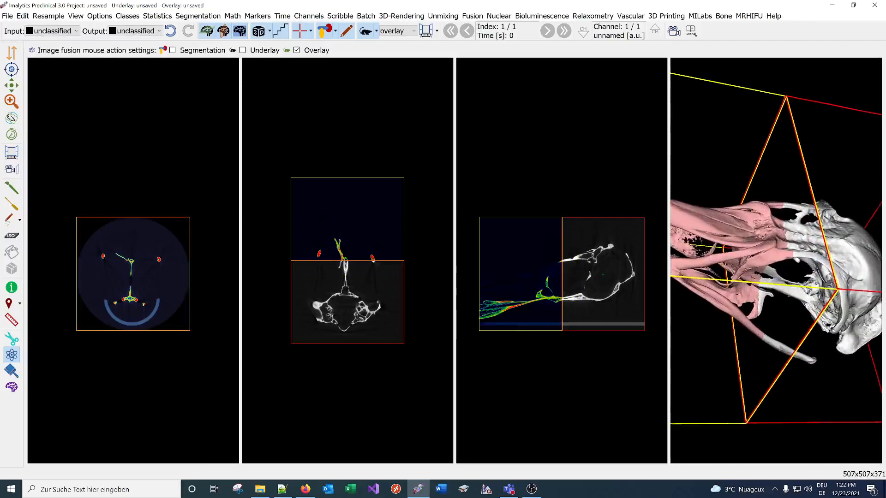
scroll(602, 264, "up", 3)
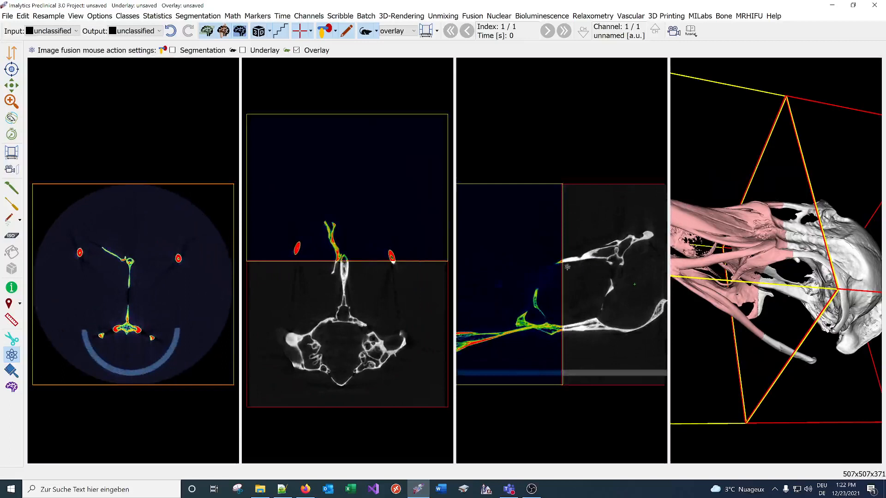
scroll(568, 267, "up", 3)
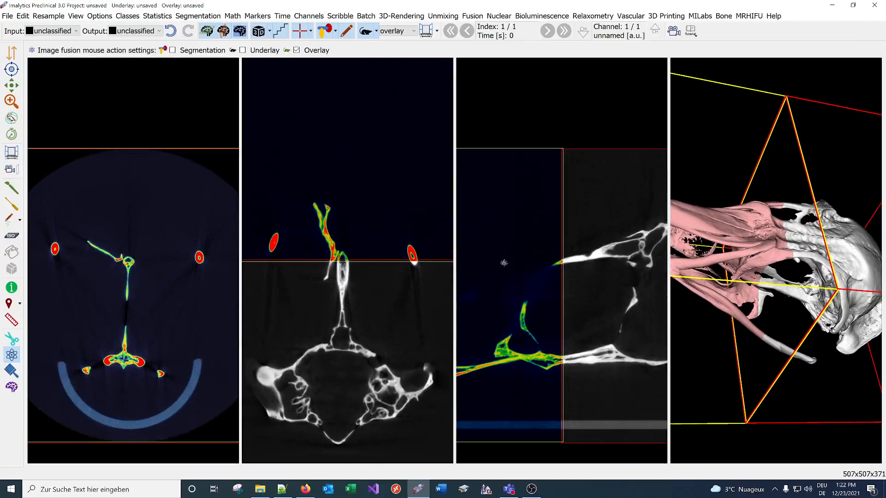
scroll(594, 266, "down", 4)
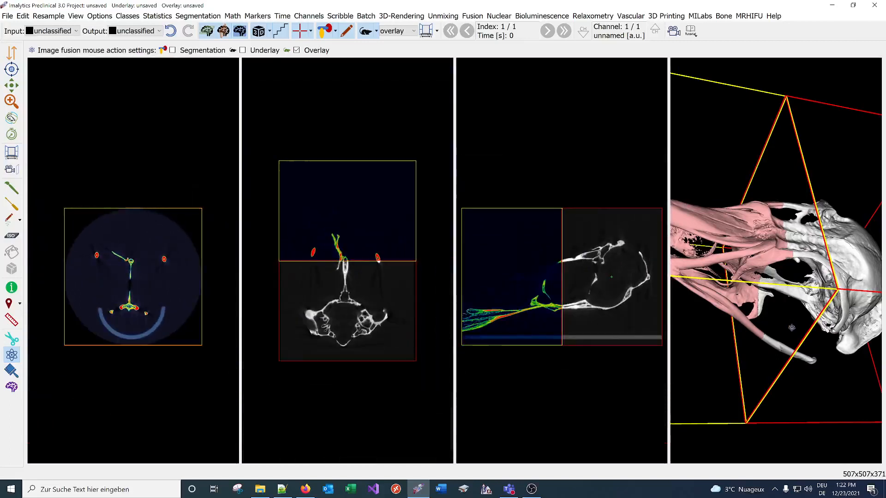
scroll(792, 328, "down", 5)
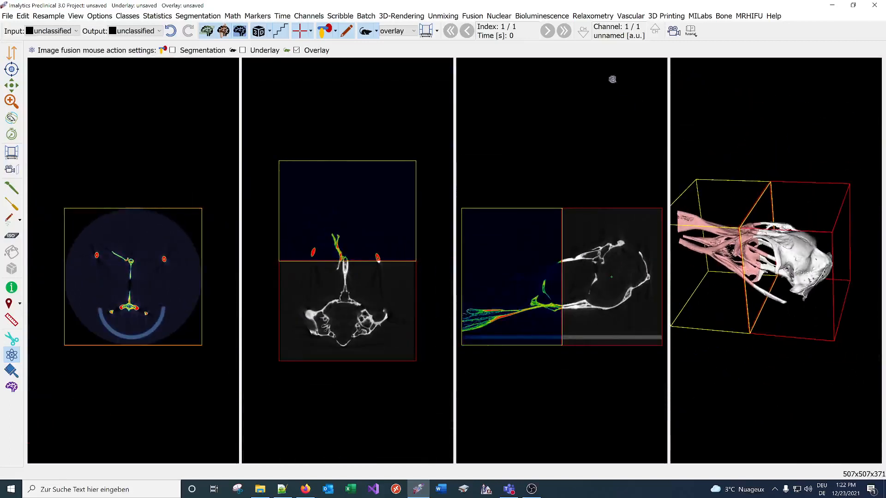
- Stitch the overlay to the underlay with a default value of 0.000 for voxels outside both
left_click(472, 16)
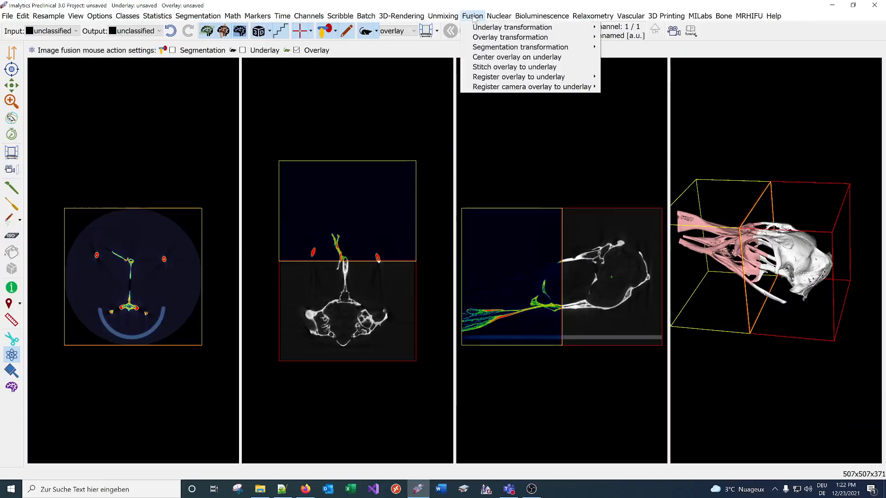
left_click(493, 67)
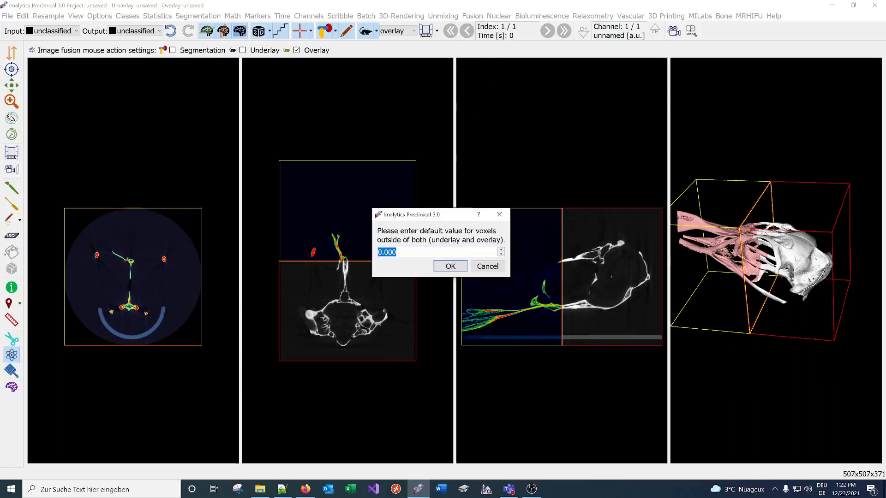
left_click_drag(440, 217, 445, 212)
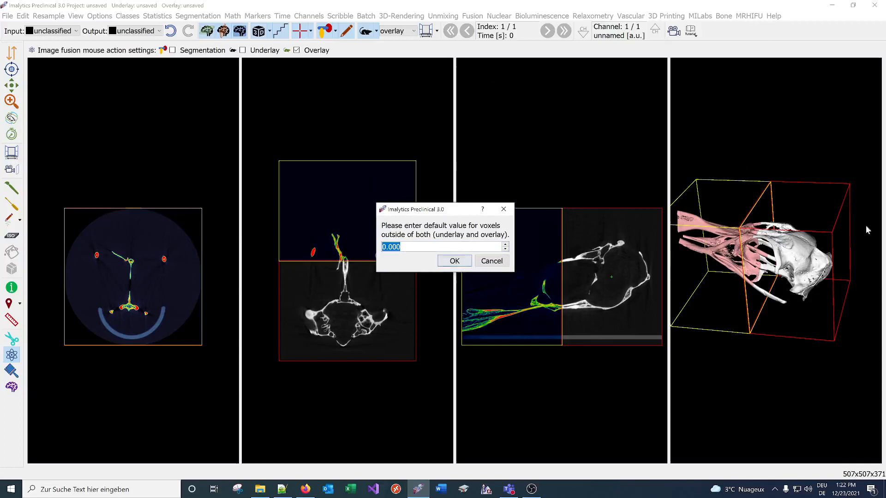
left_click(452, 261)
left_click(453, 262)
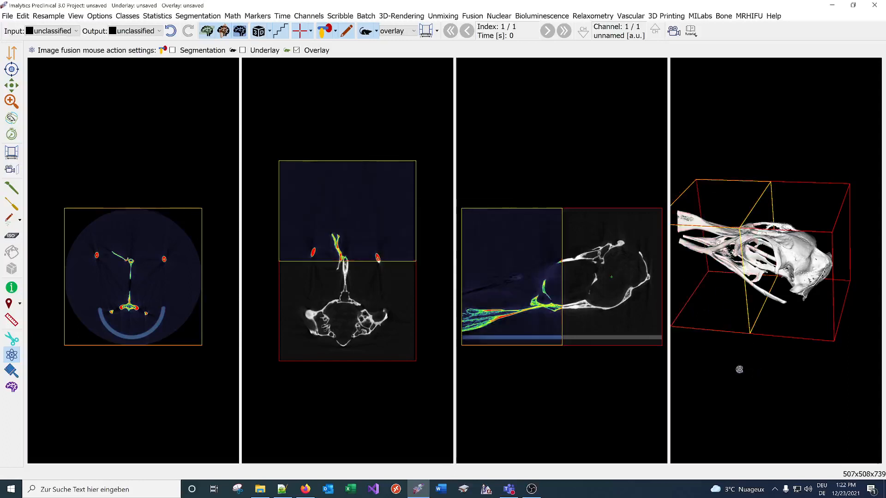
- Close the overlay and inspect the stitched underlay from several angles in the 3D rendering
left_click_drag(740, 369, 781, 283)
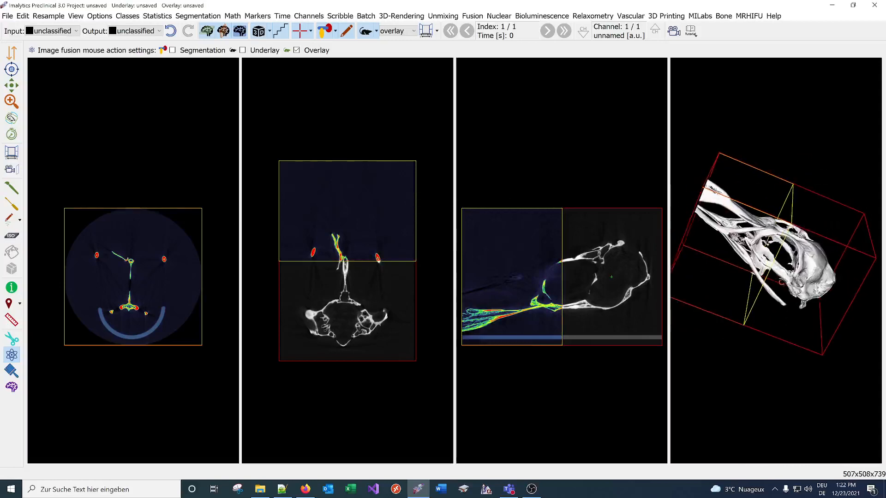
left_click(10, 16)
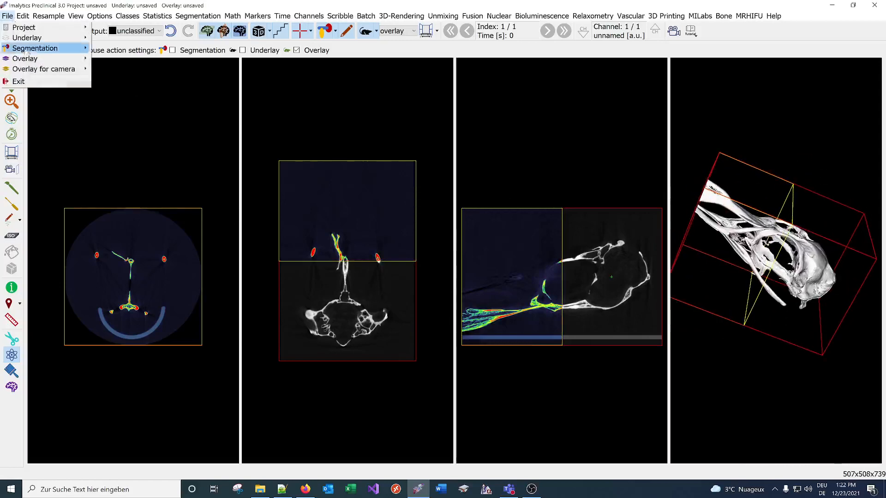
mouse_move(27, 59)
left_click(127, 97)
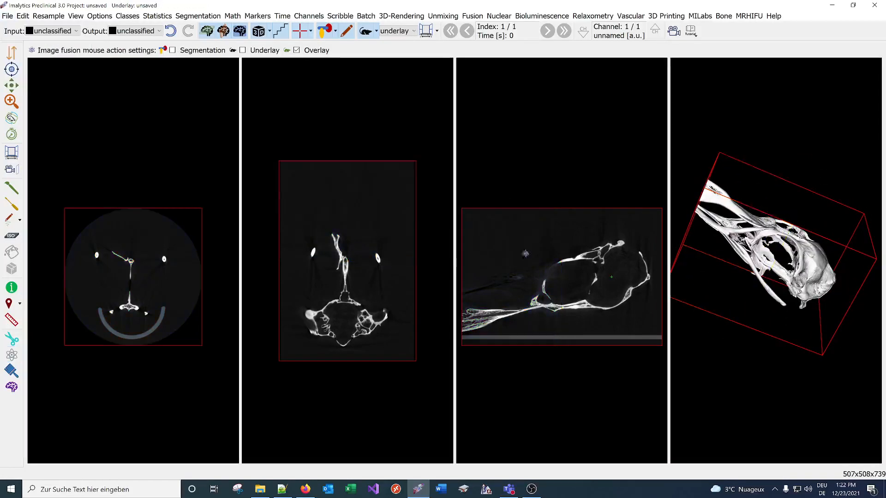
left_click_drag(758, 298, 767, 249)
scroll(749, 238, "down", 1)
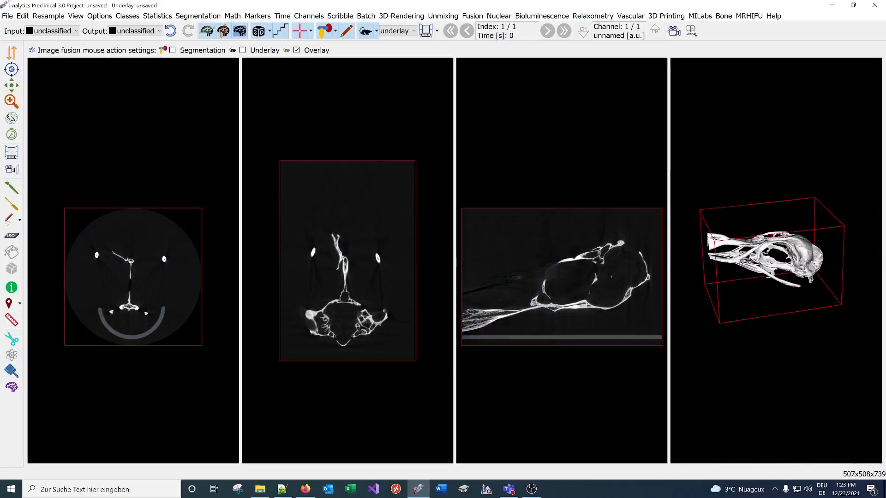
- Load the third scan, CT_20211130_121729.VOX, as the new overlay
left_click(8, 16)
mouse_move(76, 60)
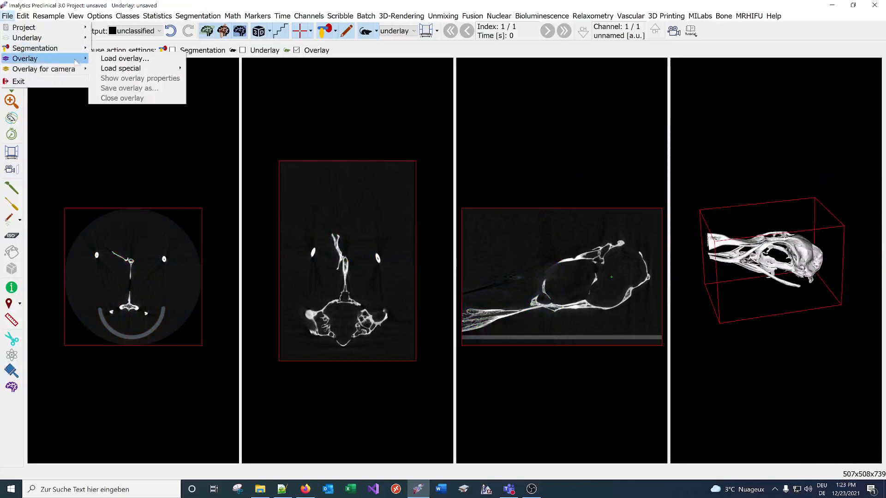
left_click(123, 58)
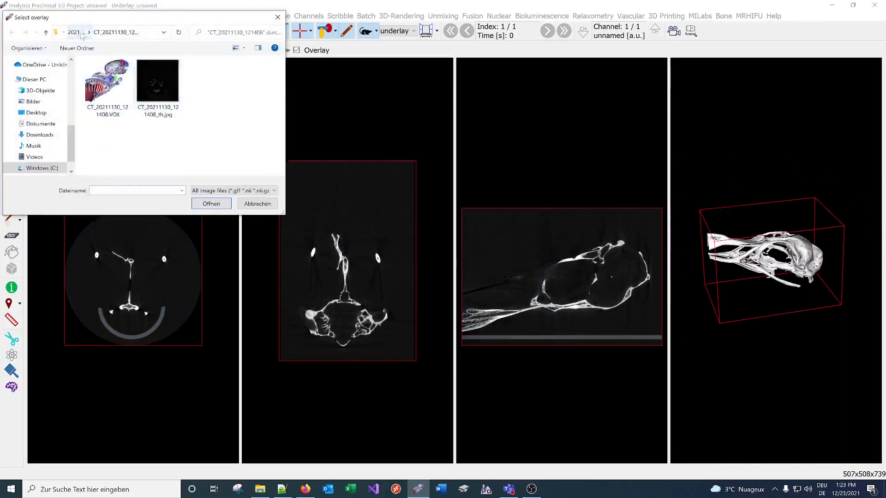
left_click(81, 35)
double_click(106, 94)
left_click(108, 85)
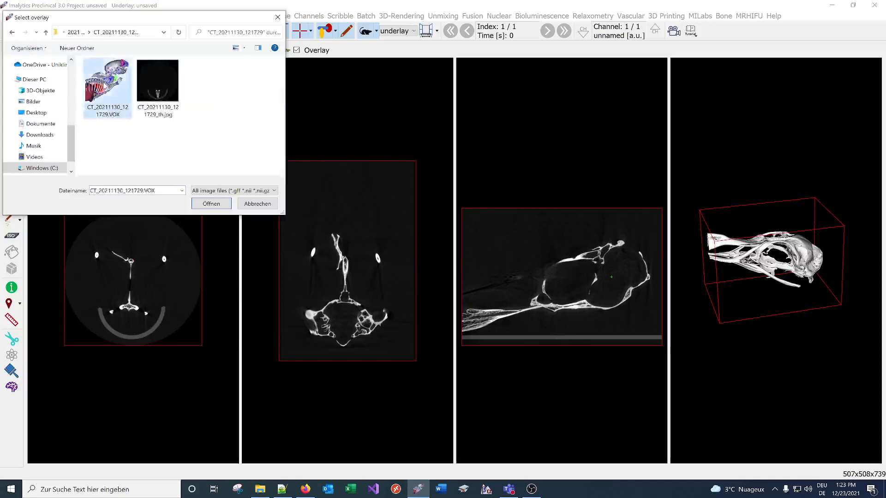
double_click(108, 87)
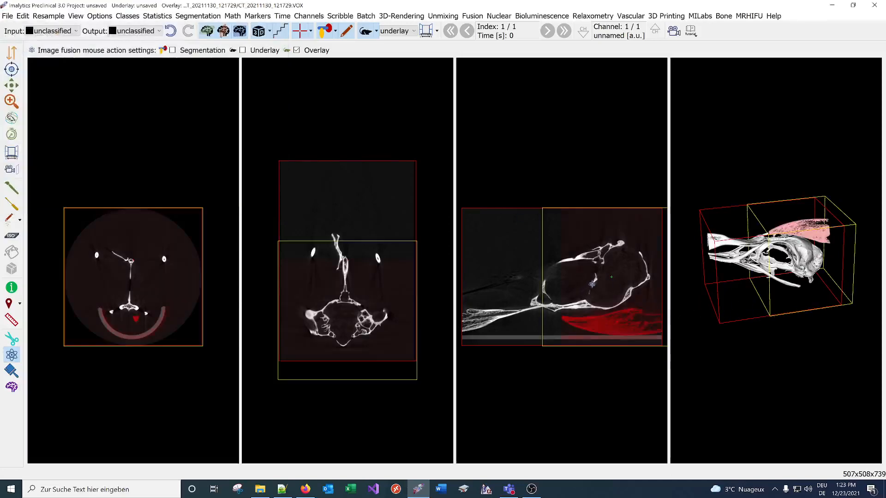
- Move the new overlay along the body axis to the cut beak end of the underlay and crop away its zero borders
left_click_drag(587, 283, 506, 274)
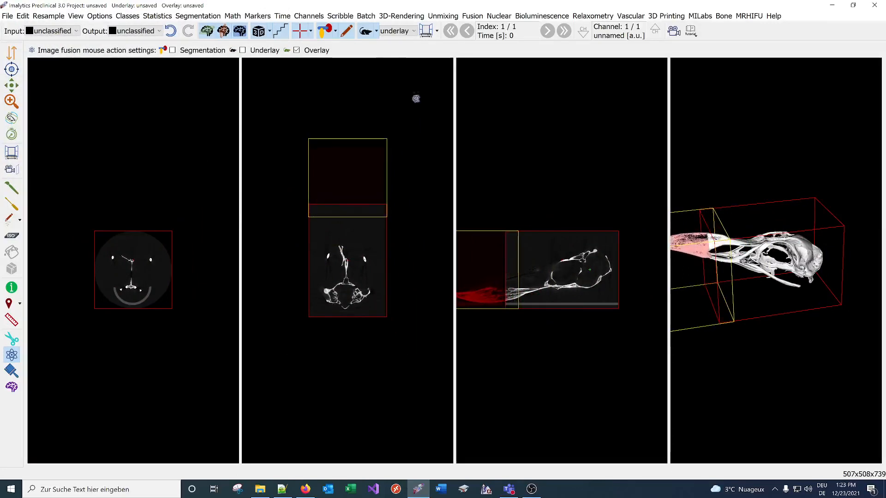
left_click(395, 31)
left_click(392, 51)
left_click(24, 16)
mouse_move(48, 58)
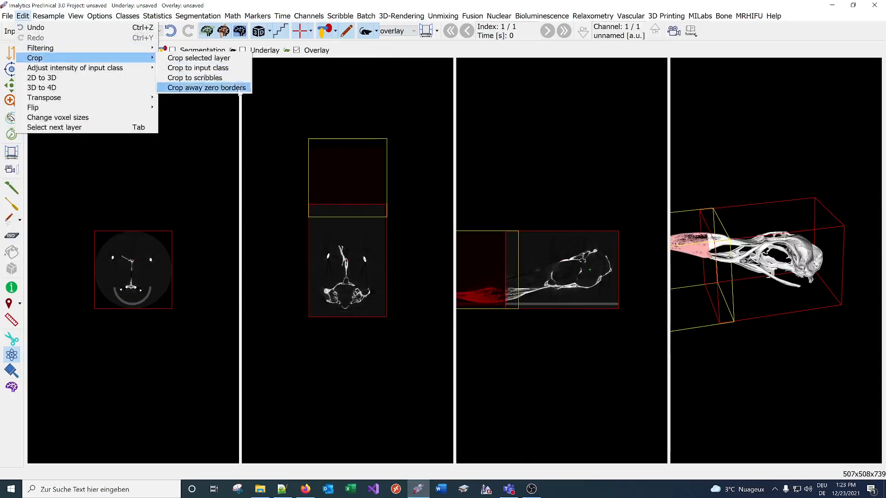
left_click(239, 90)
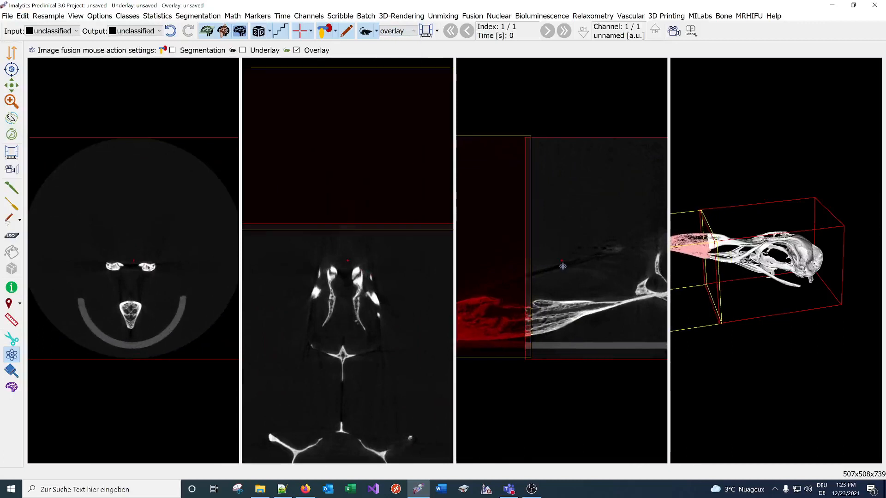
- Fine-tune the overlay's position at the beak seam so its bone structures line up with the underlay
left_click(526, 318)
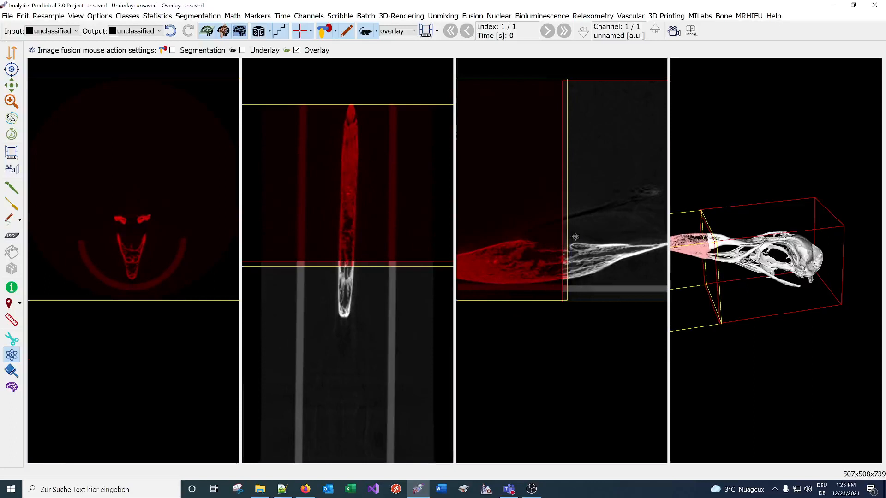
left_click_drag(575, 236, 575, 238)
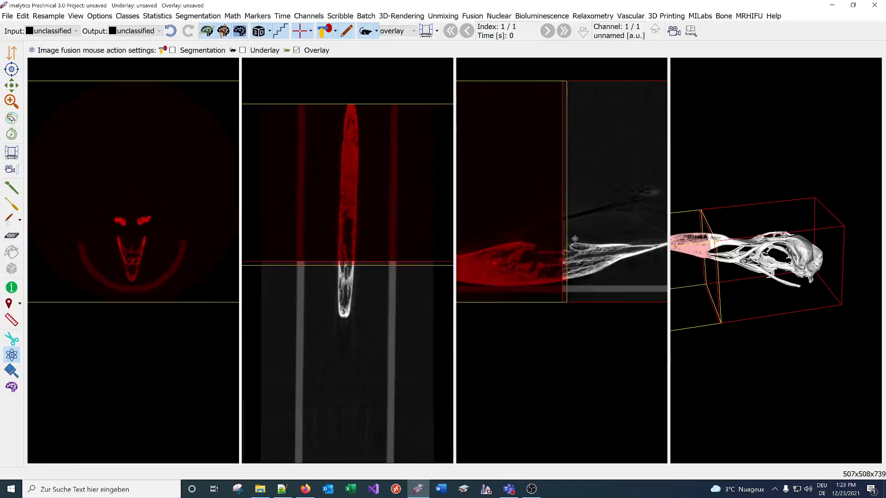
scroll(577, 244, "up", 11)
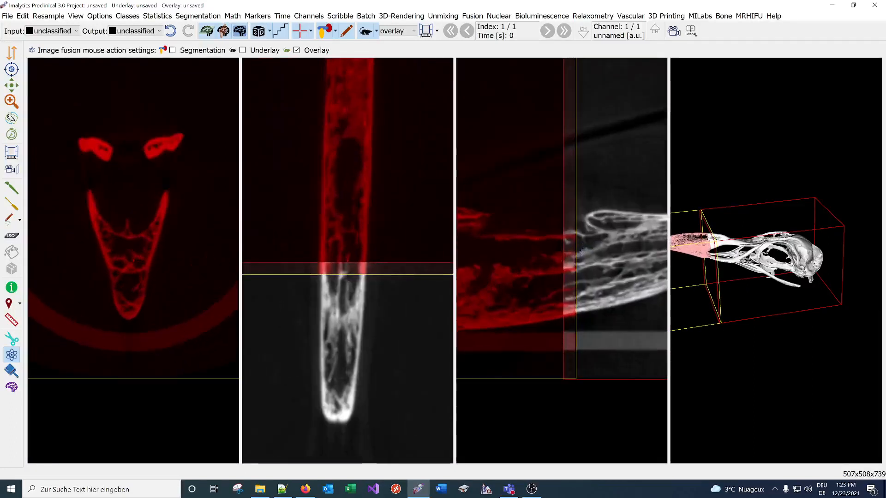
left_click_drag(581, 250, 578, 248)
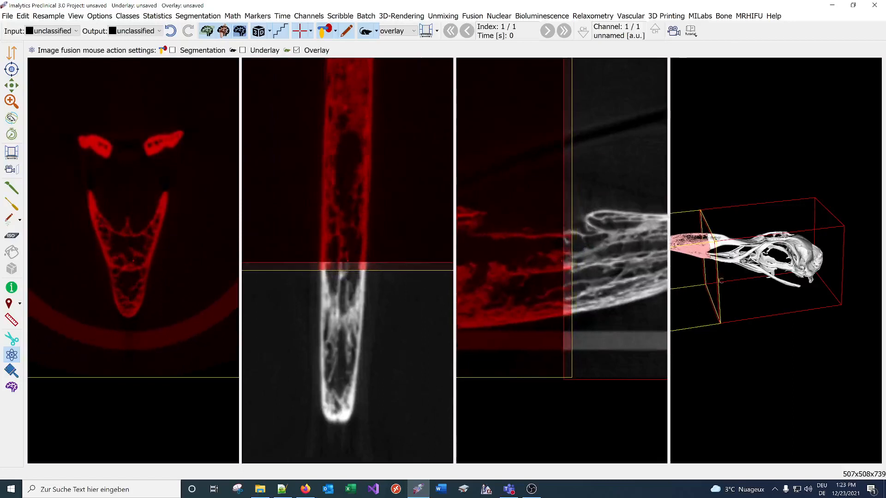
- Stitch the beak overlay to the underlay, accepting the proposed default value for voxels outside both
middle_click_drag(721, 280, 740, 225)
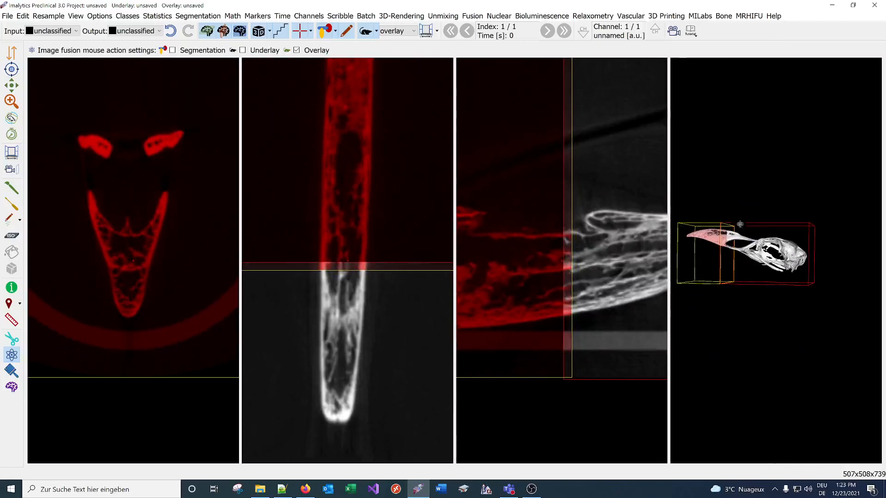
left_click(481, 16)
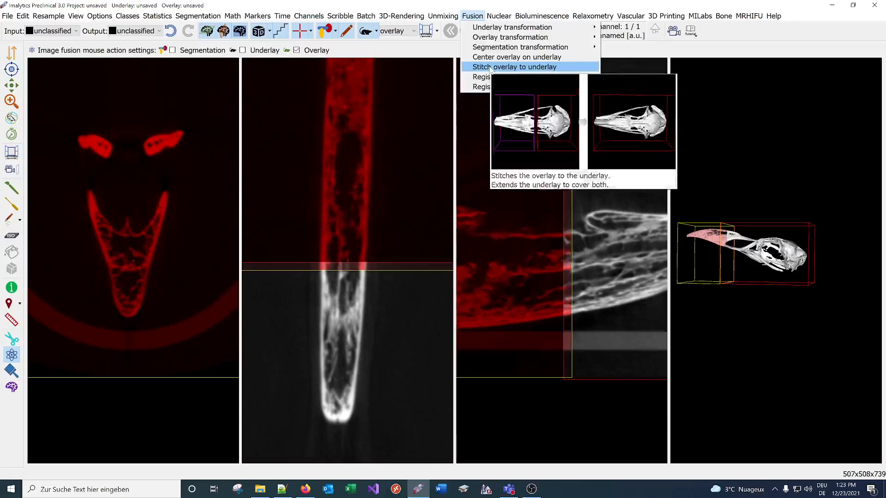
left_click(490, 67)
left_click(459, 266)
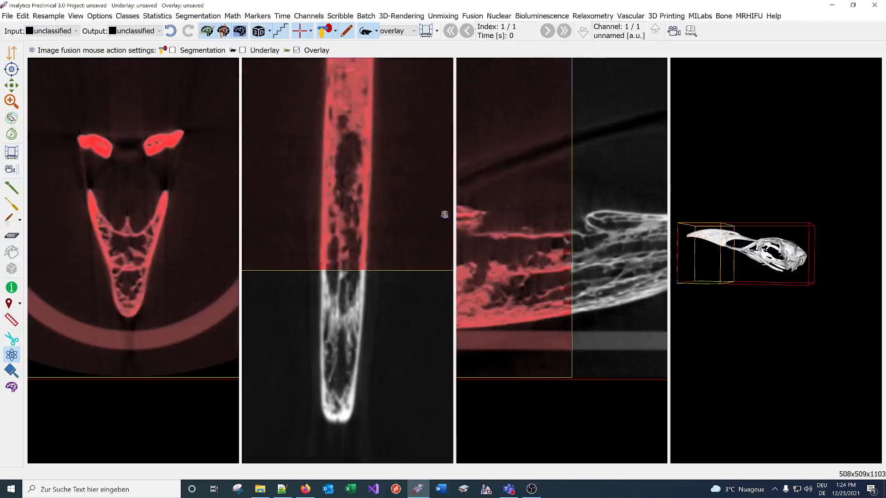
- Load the remaining scan, CT_20211130_122246.VOX, as the new overlay
left_click(7, 16)
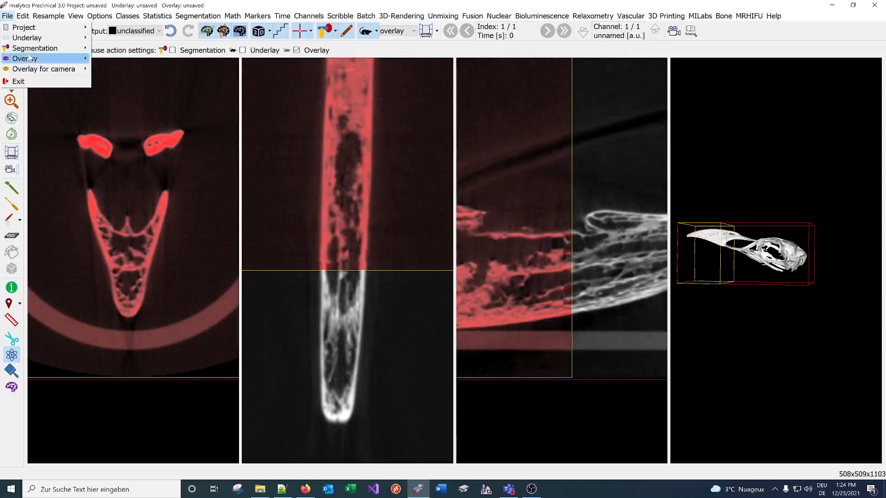
mouse_move(28, 58)
left_click(125, 58)
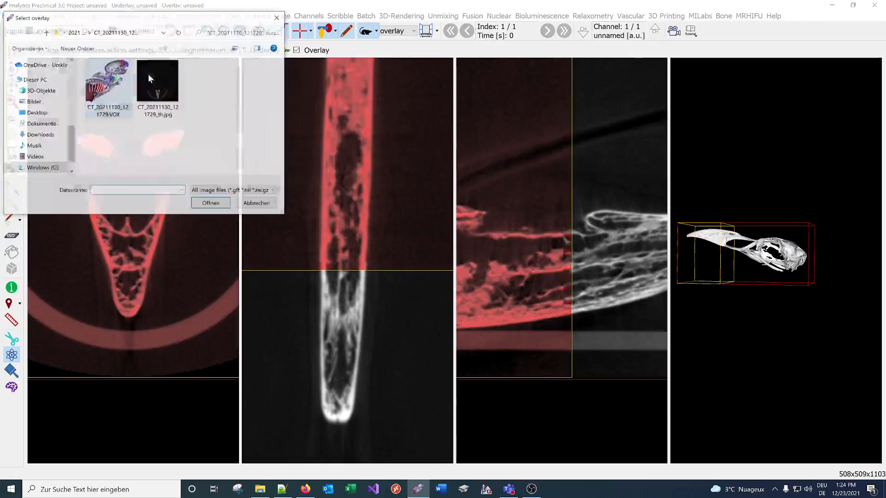
left_click(84, 32)
double_click(121, 105)
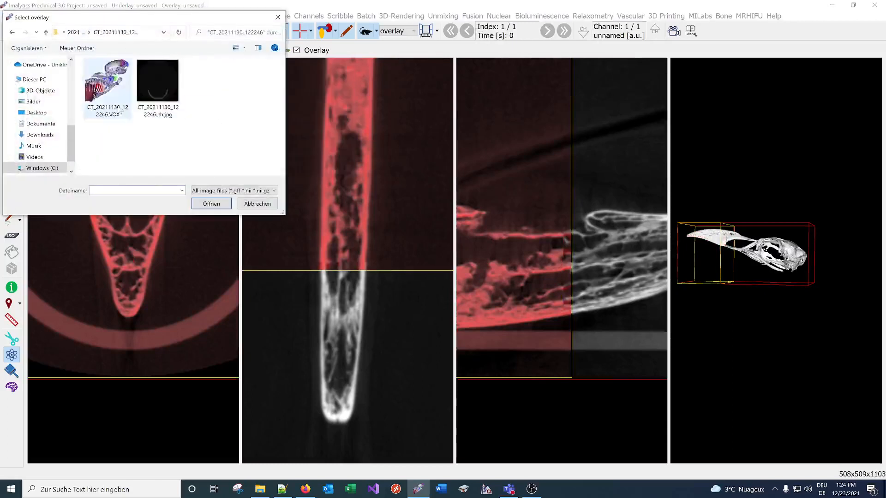
double_click(107, 87)
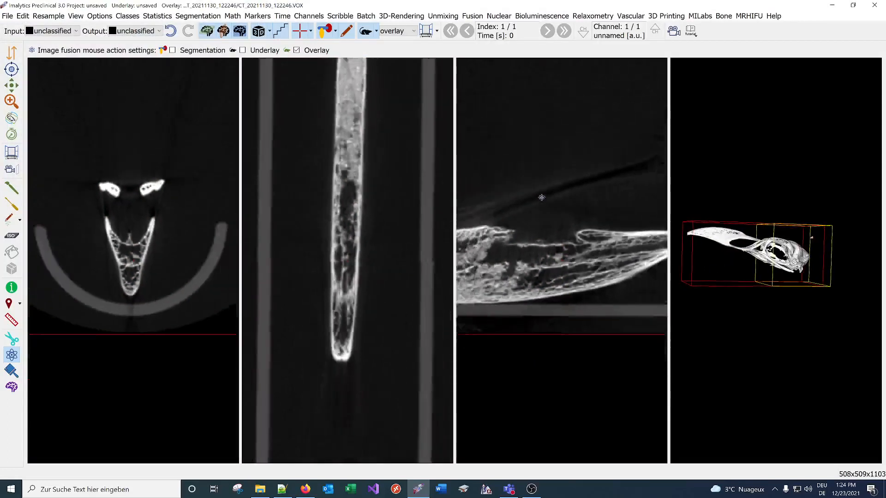
- Crop away the zero borders of the newly loaded overlay
left_click(23, 15)
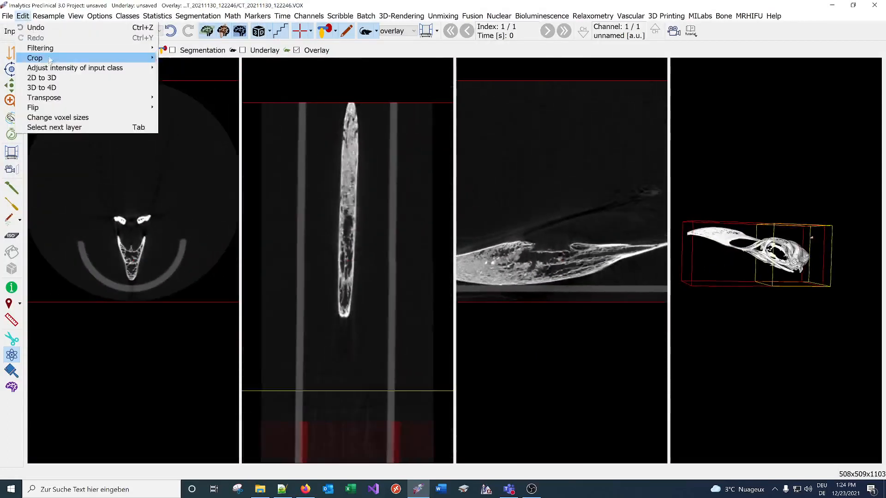
mouse_move(50, 60)
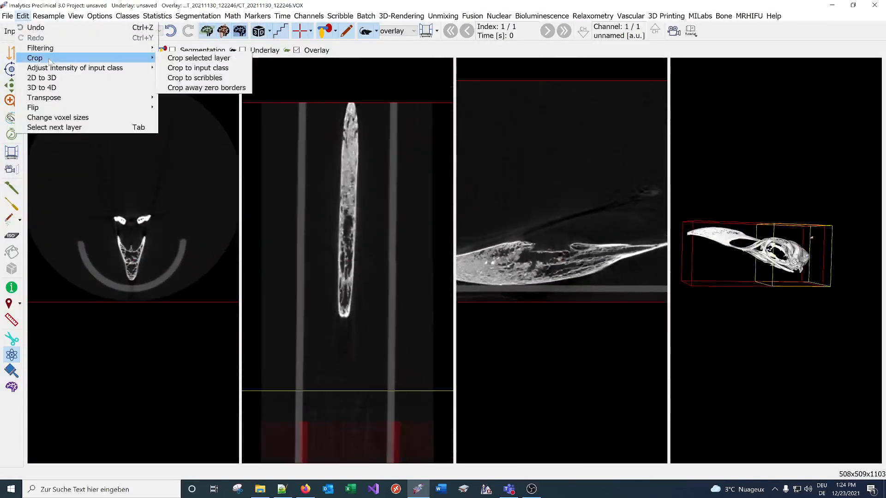
left_click(206, 87)
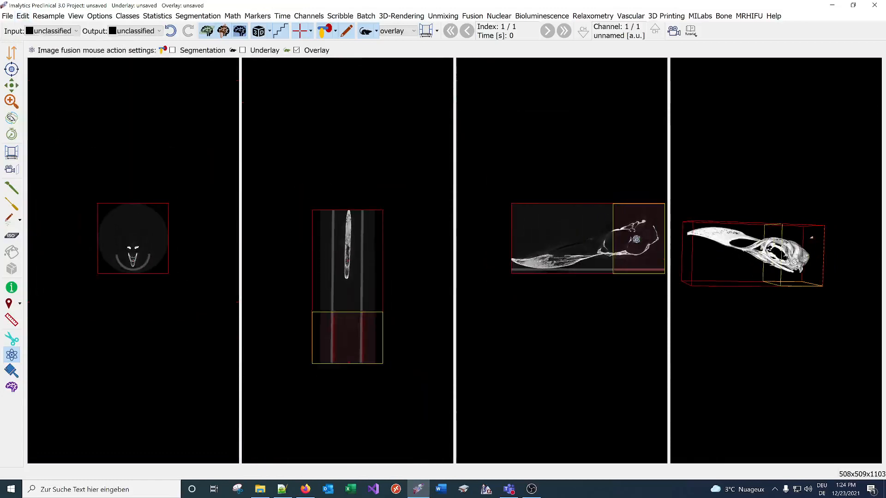
- Move the overlay along the body axis from the back of the skull to the beak-tip end of the underlay
scroll(618, 237, "down", 3)
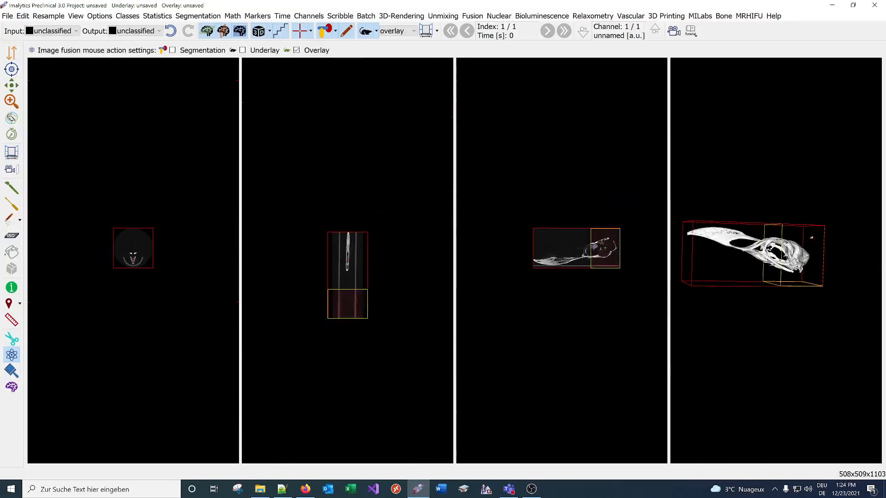
left_click_drag(600, 248, 500, 247)
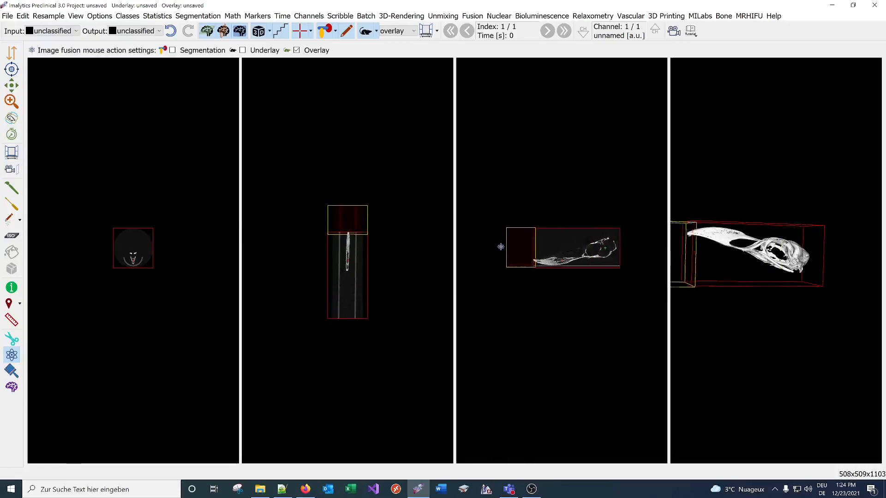
scroll(501, 244, "up", 5)
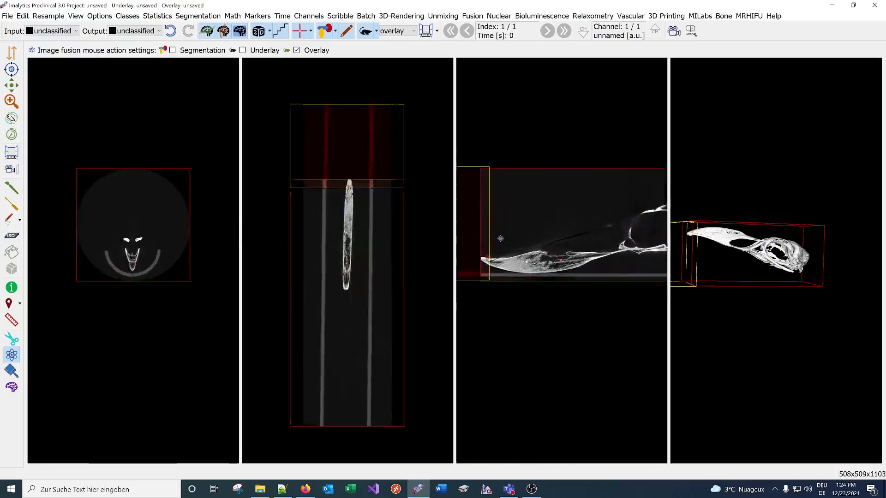
scroll(501, 238, "up", 2)
scroll(469, 257, "up", 6)
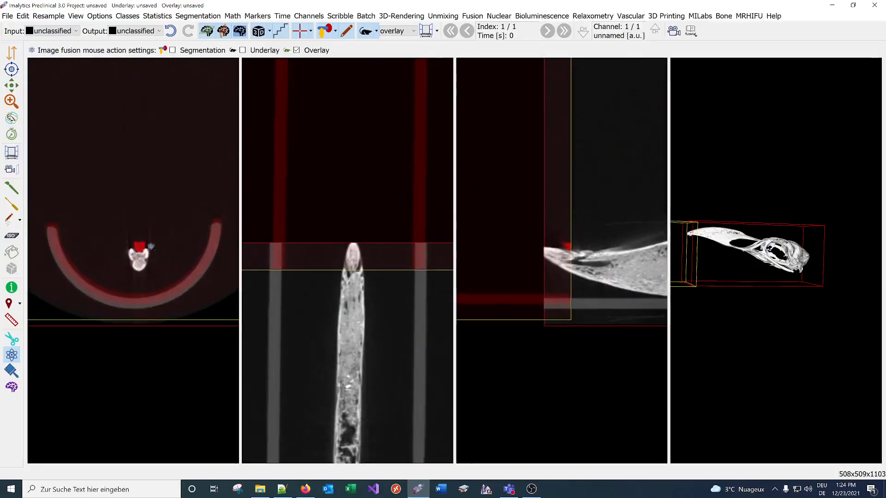
- Fine-tune the overlay's position so the beak tip continues the underlay's cut beak in all slice views, with only a slight overlap
scroll(436, 274, "up", 1)
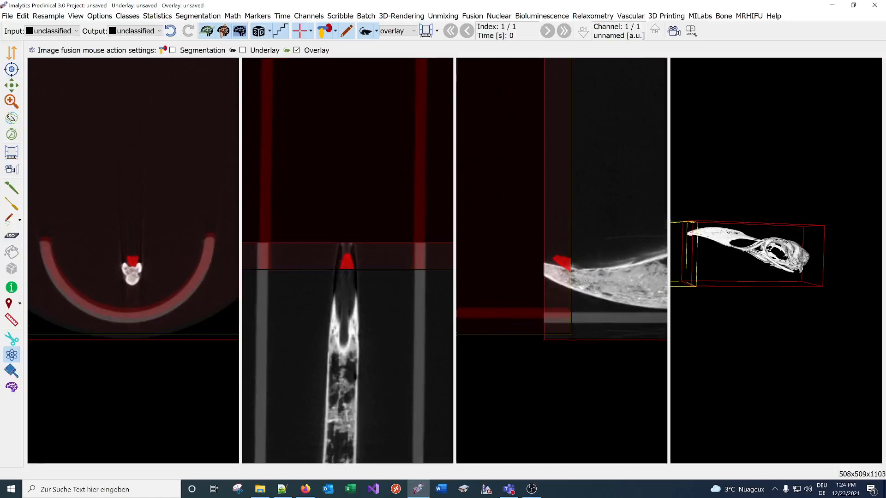
left_click_drag(562, 262, 540, 267)
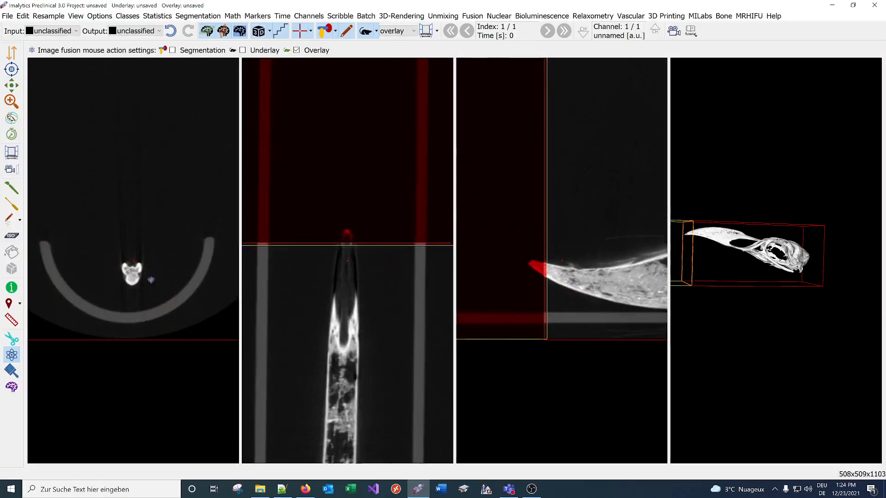
scroll(286, 248, "up", 4)
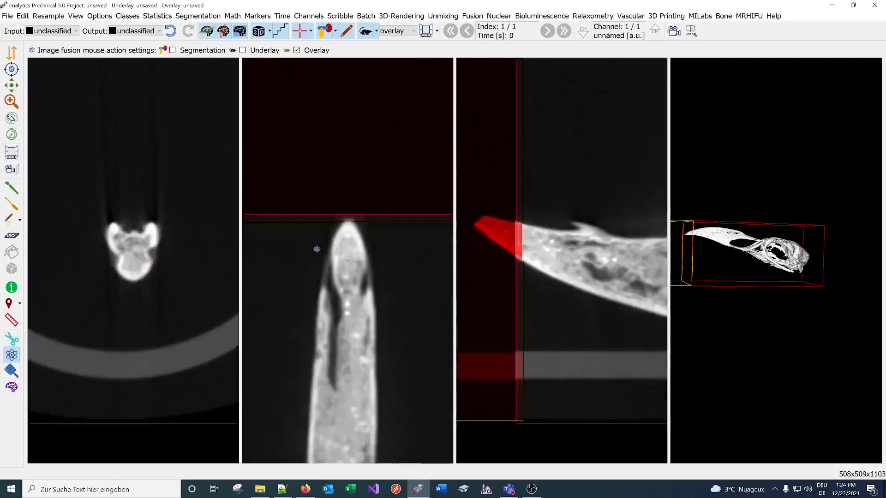
left_click(519, 238)
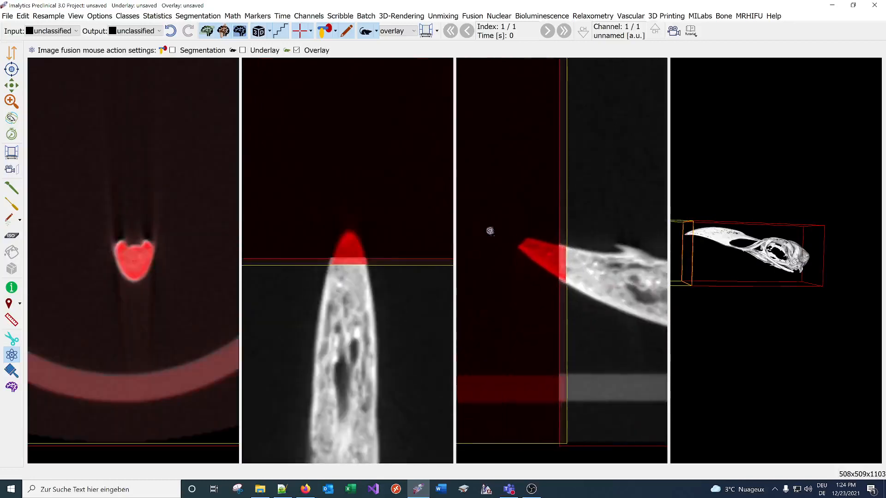
left_click_drag(350, 249, 349, 248)
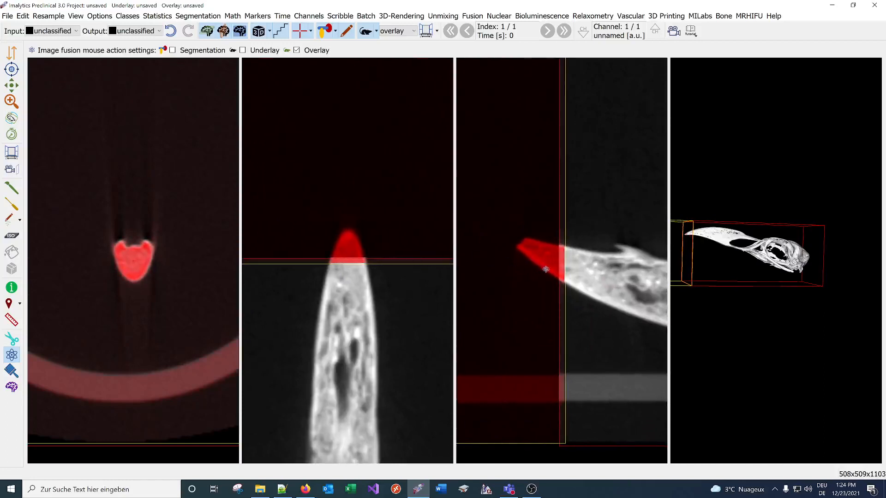
left_click_drag(563, 268, 559, 265)
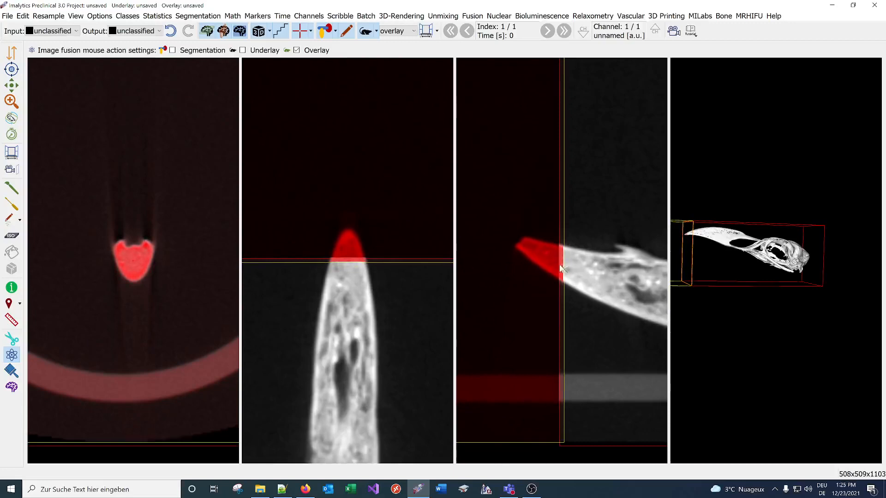
left_click_drag(702, 230, 761, 299)
scroll(743, 252, "down", 4)
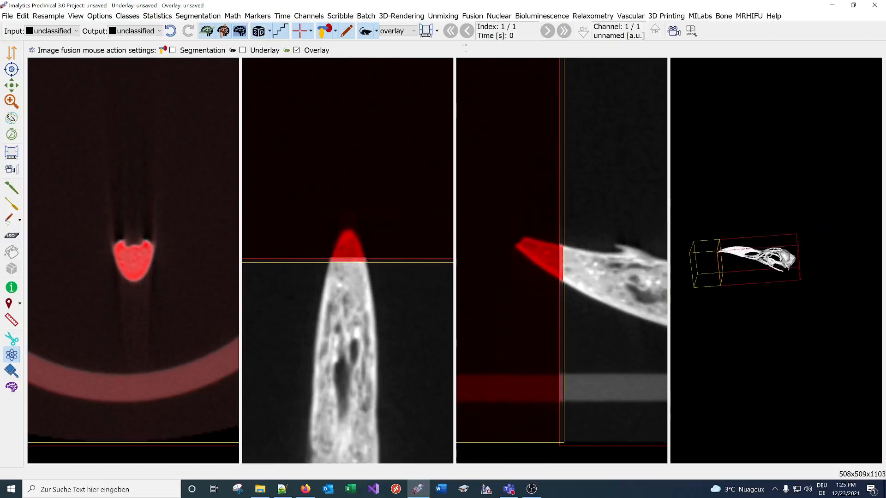
left_click(472, 16)
mouse_move(484, 77)
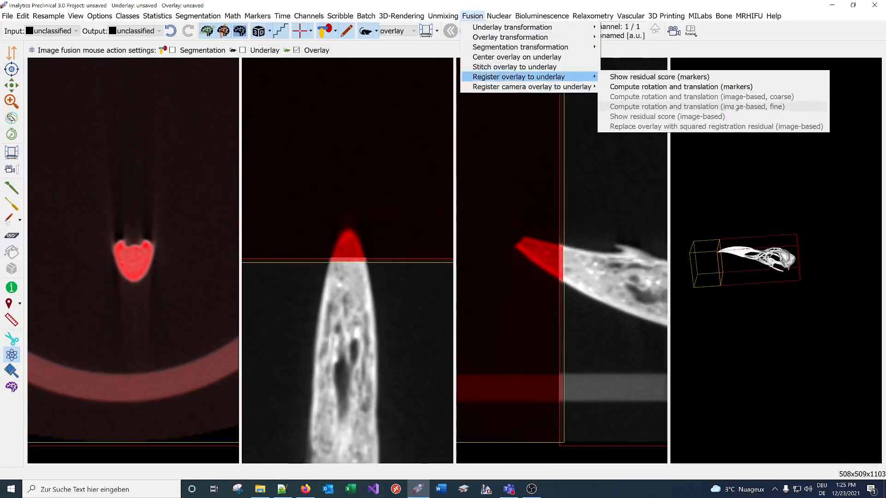
left_click(734, 87)
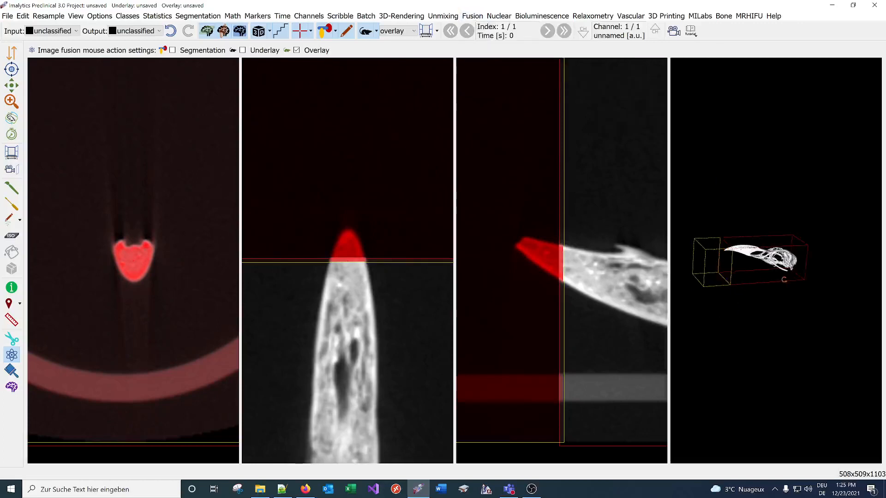
- Stitch the beak-tip overlay to the underlay, accepting the proposed default value
left_click(467, 16)
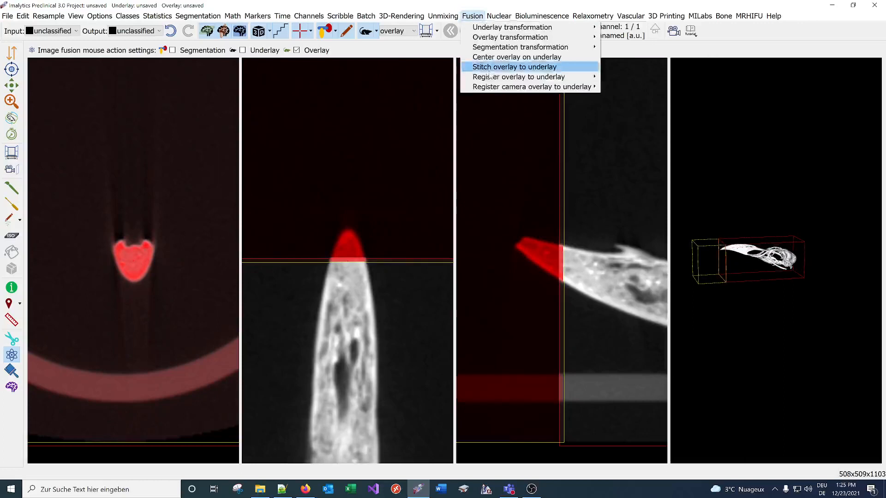
left_click(514, 67)
left_click(450, 266)
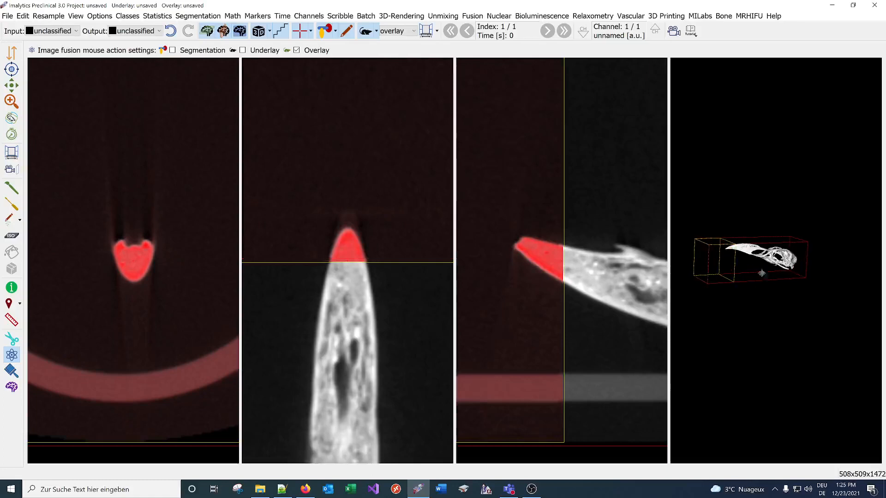
- Close the overlay, keeping only the stitched underlay loaded
left_click(7, 15)
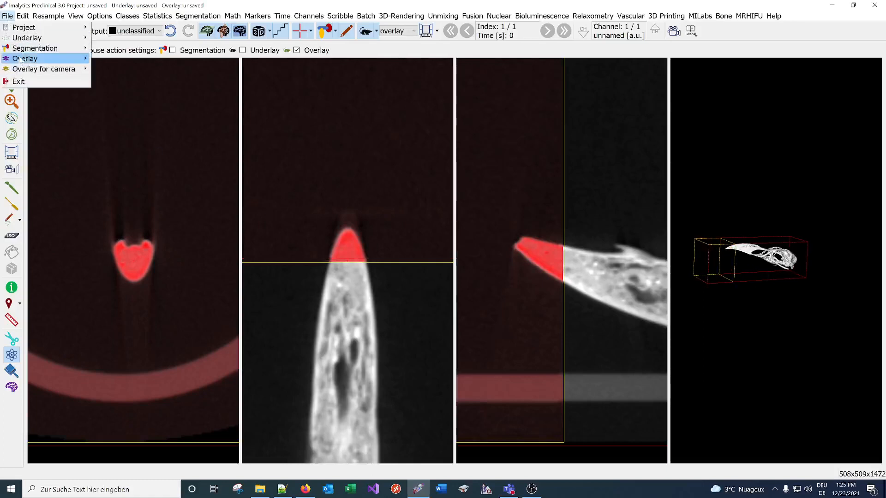
mouse_move(55, 58)
left_click(122, 98)
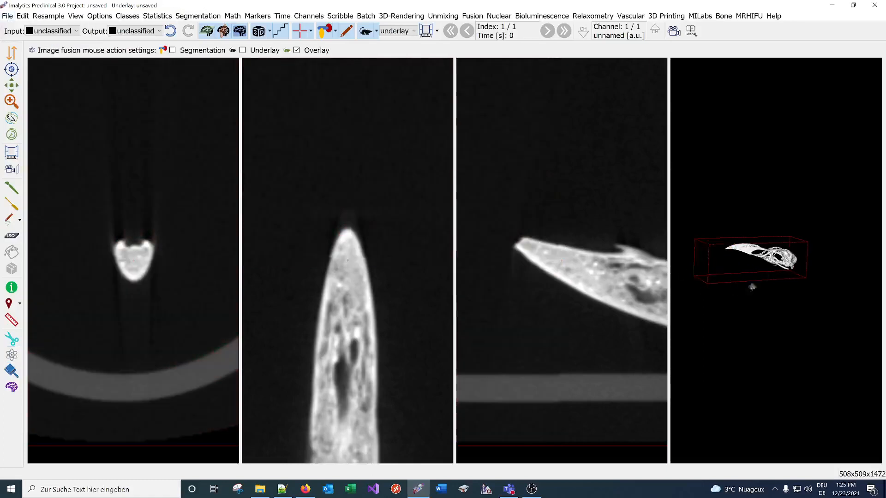
- Examine the stitched skull in the 3D view from several angles and check the 3D printing option for saving its iso surface as .stl
left_click_drag(756, 264, 673, 237)
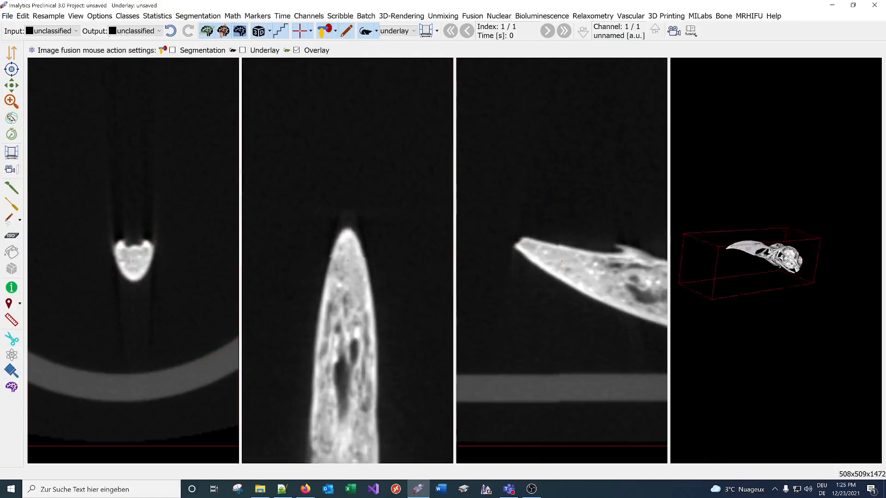
scroll(753, 225, "up", 5)
left_click_drag(742, 175, 764, 302)
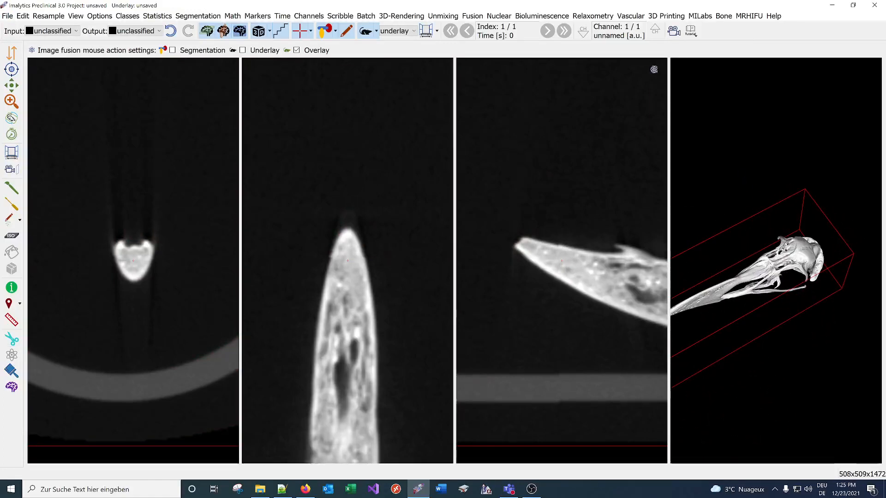
left_click(672, 17)
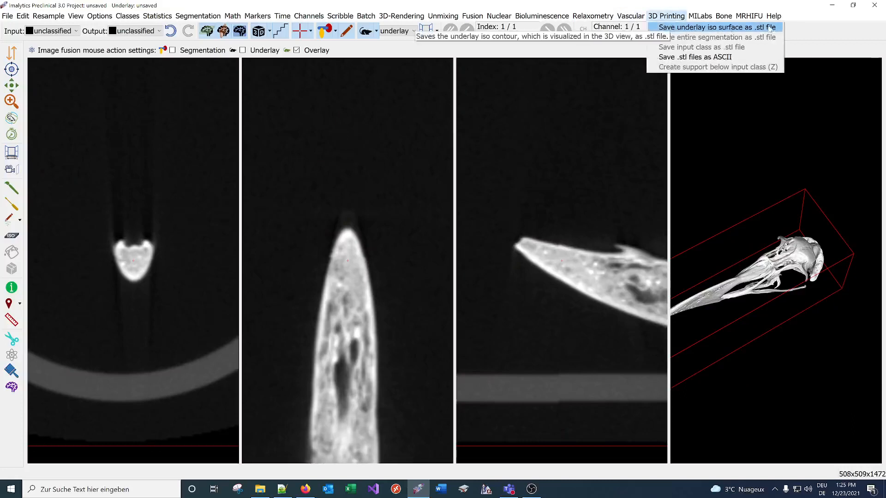
left_click(829, 33)
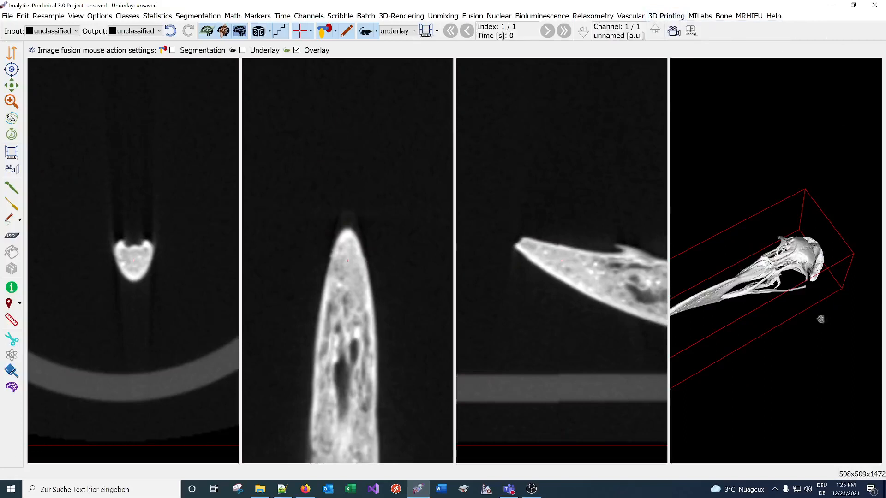
left_click_drag(723, 350, 780, 303)
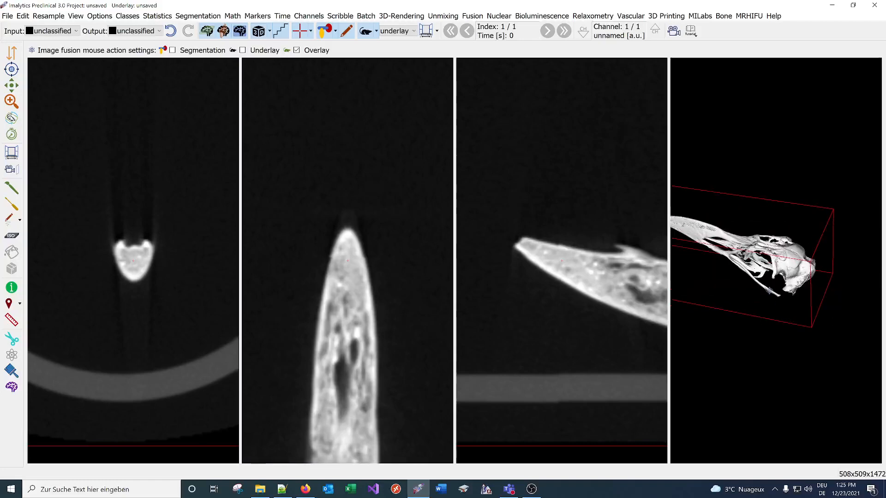
left_click(532, 489)
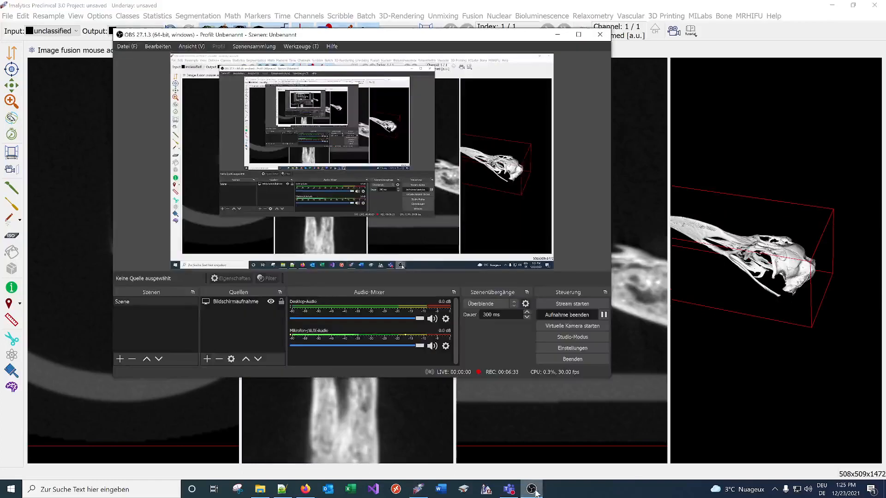